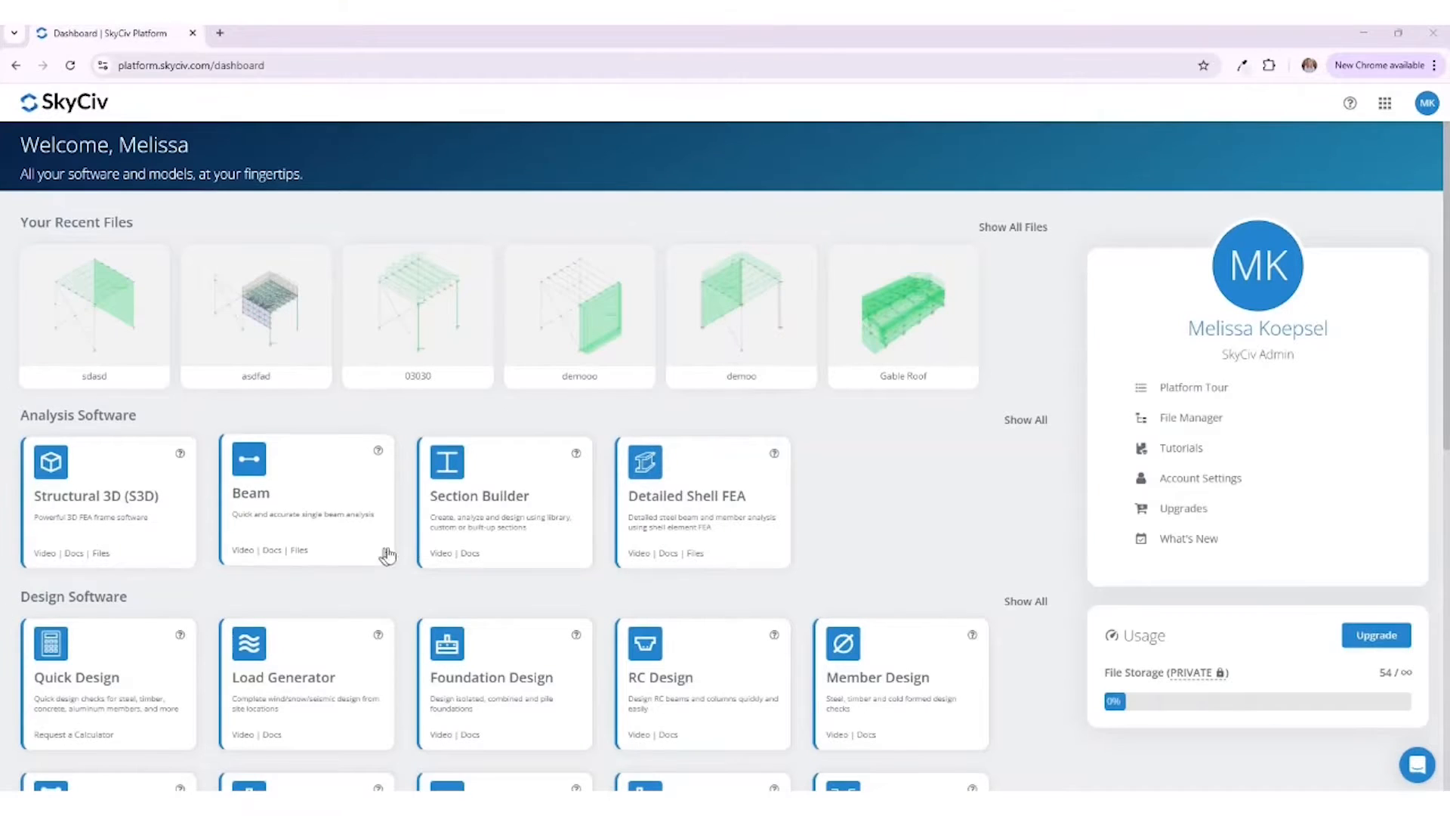
Step: Open the Connection Design module and set the design code to AISC 360-16 ASD with English / Imperial units
scroll(861, 423, down, 2)
scroll(863, 434, down, 3)
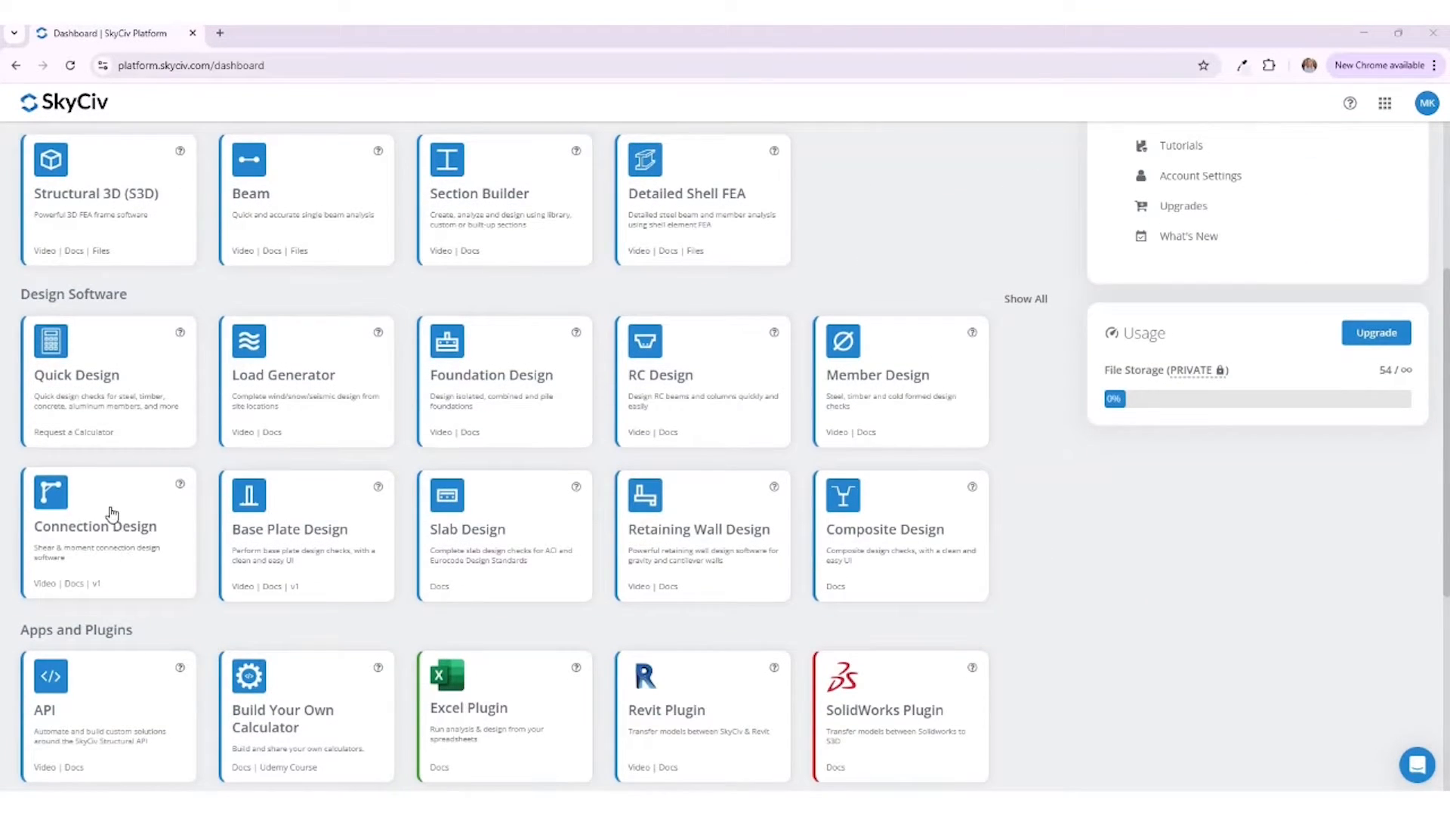
click(110, 508)
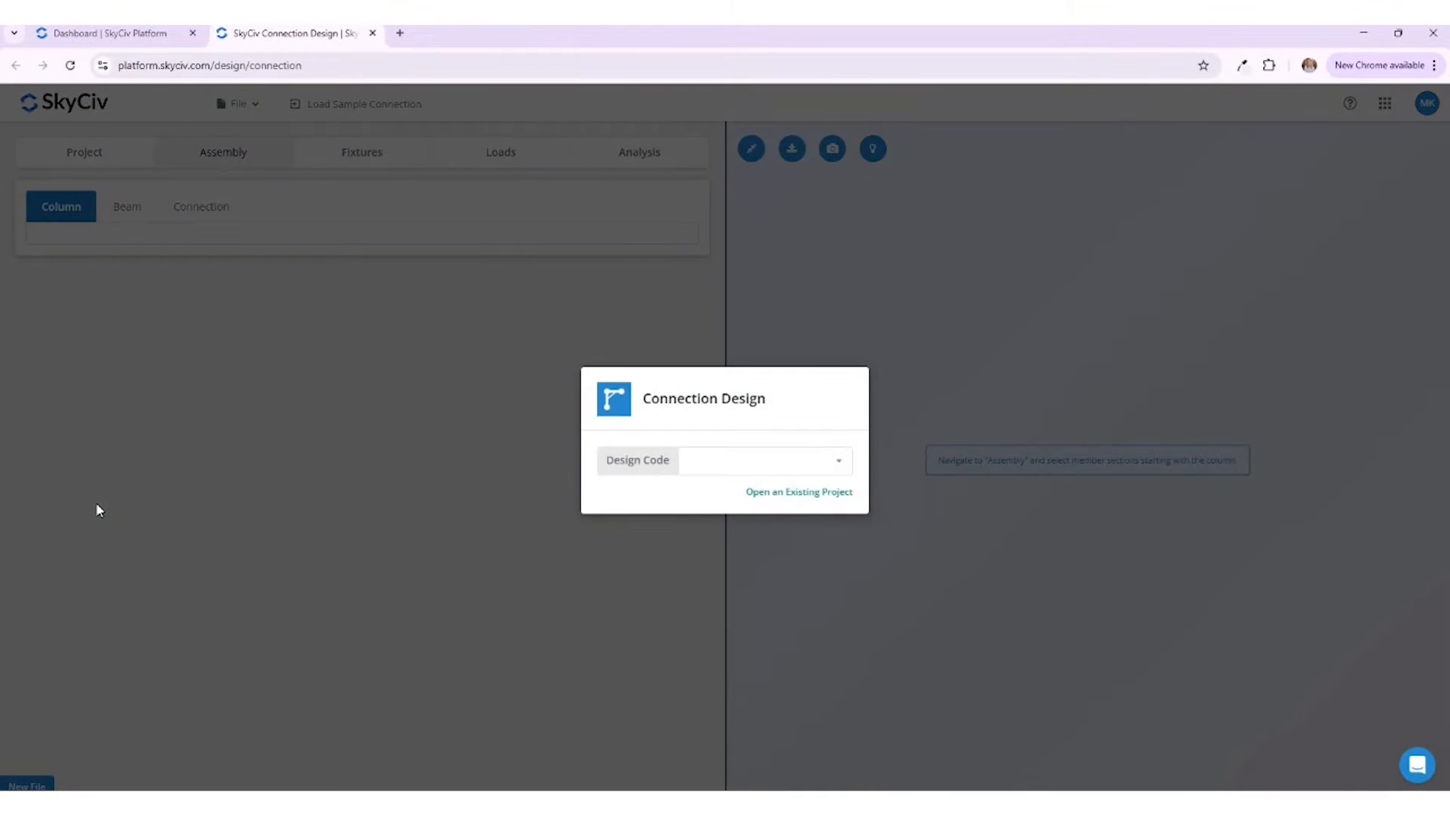
click(731, 457)
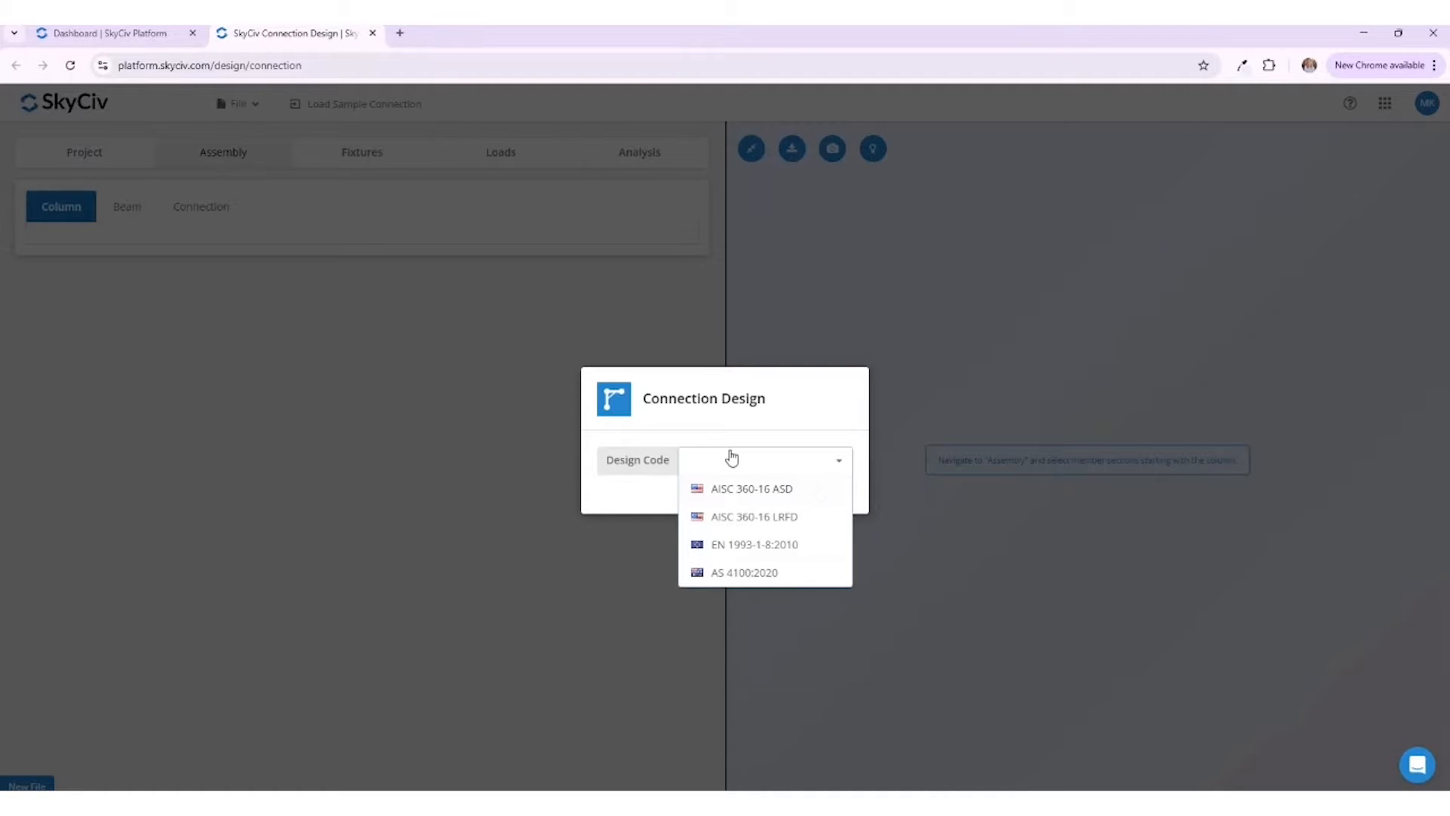
click(820, 492)
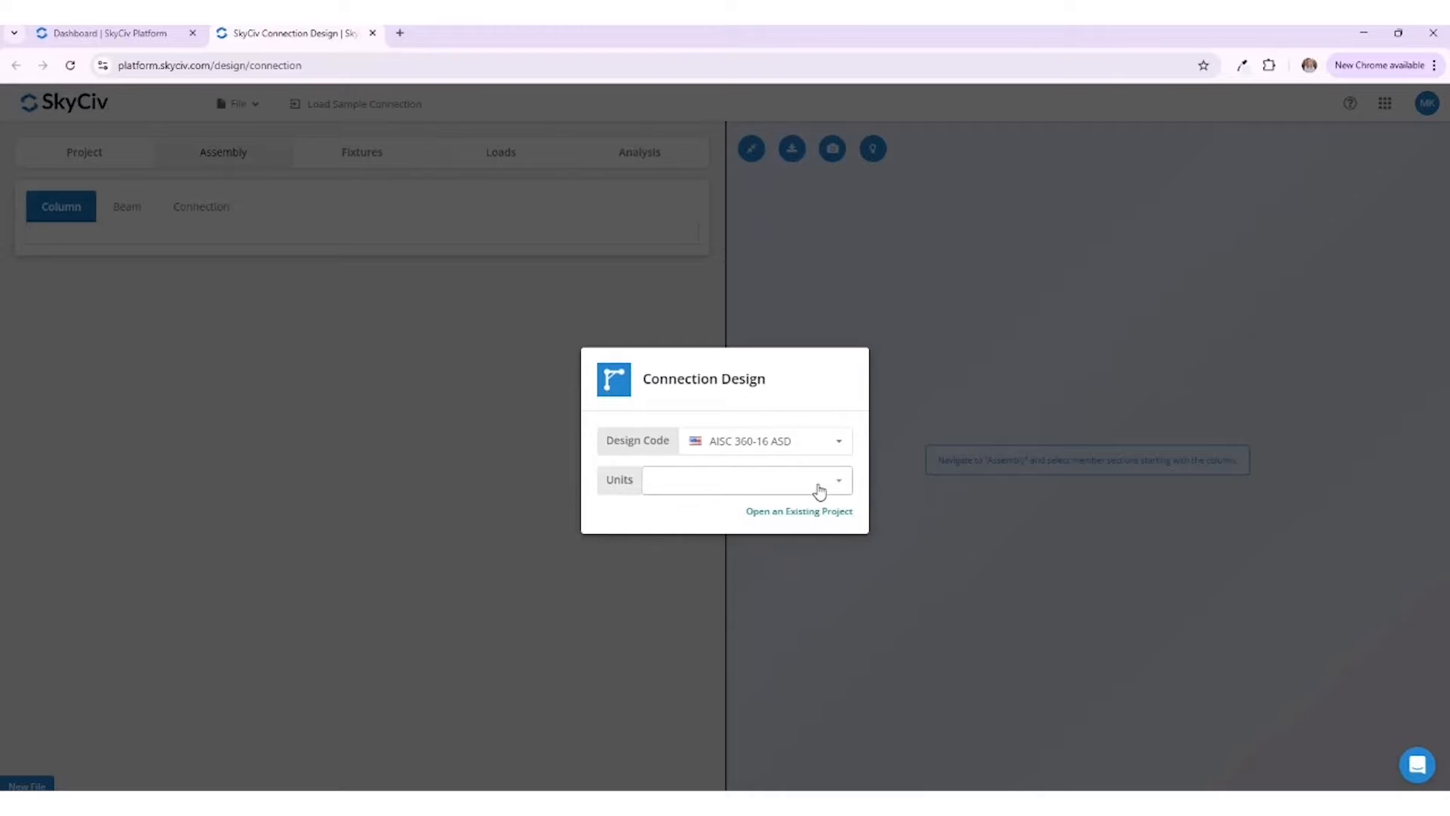
click(751, 495)
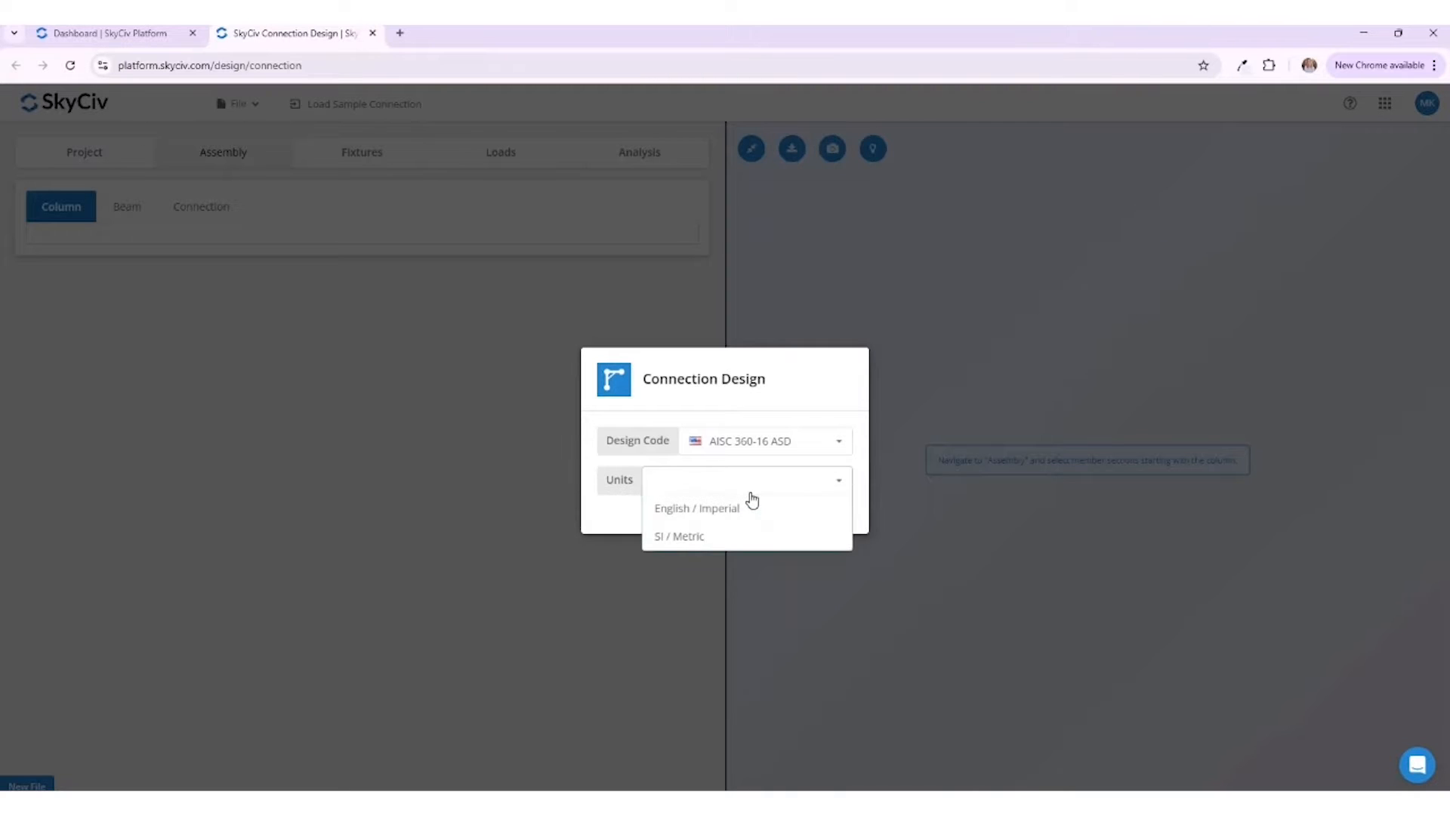
click(796, 510)
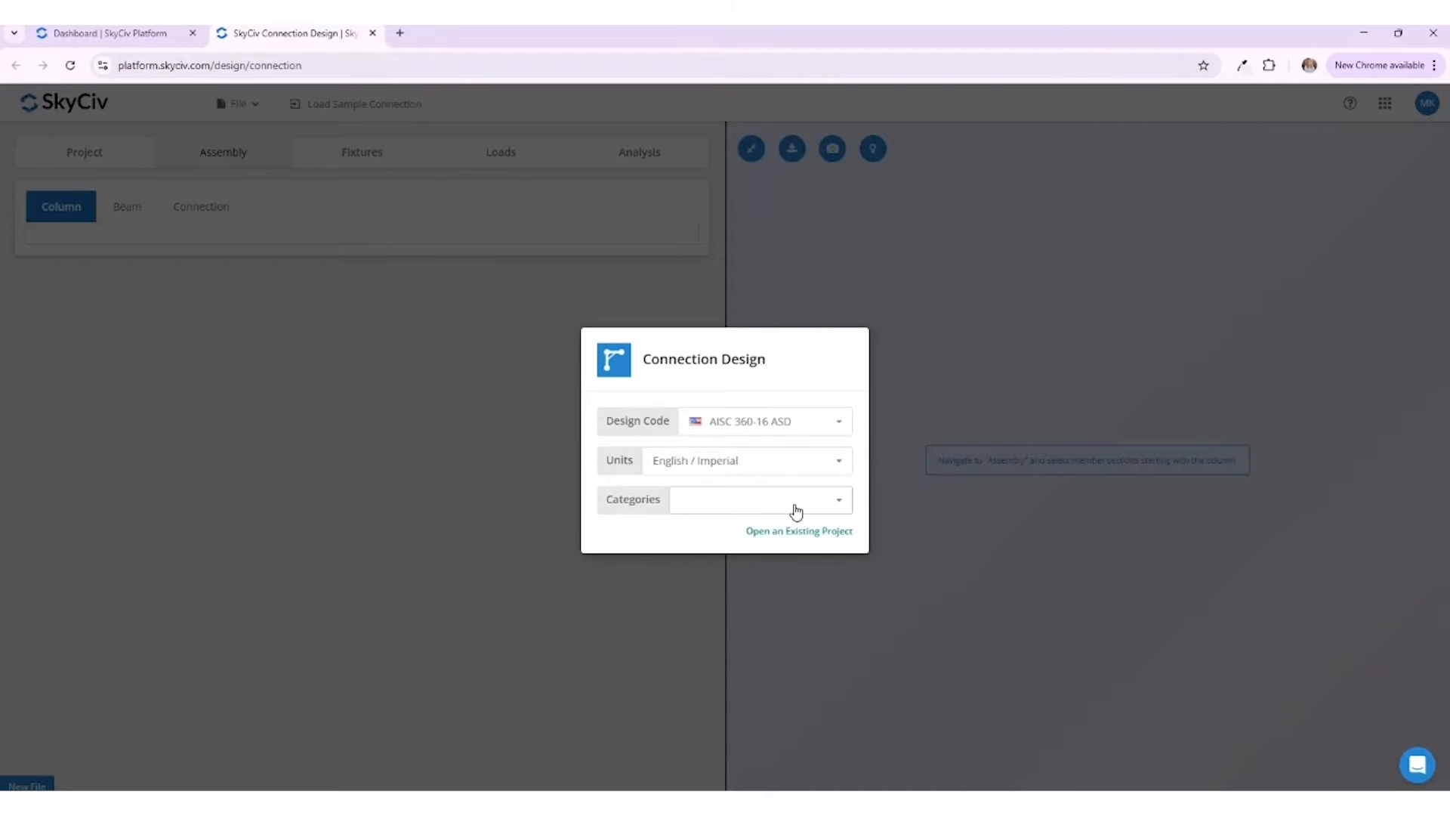
Step: Choose the I-Shape to I-Shape category, Shear Connections type and BCF orientation, and start a Single Plate connection
click(796, 512)
click(805, 533)
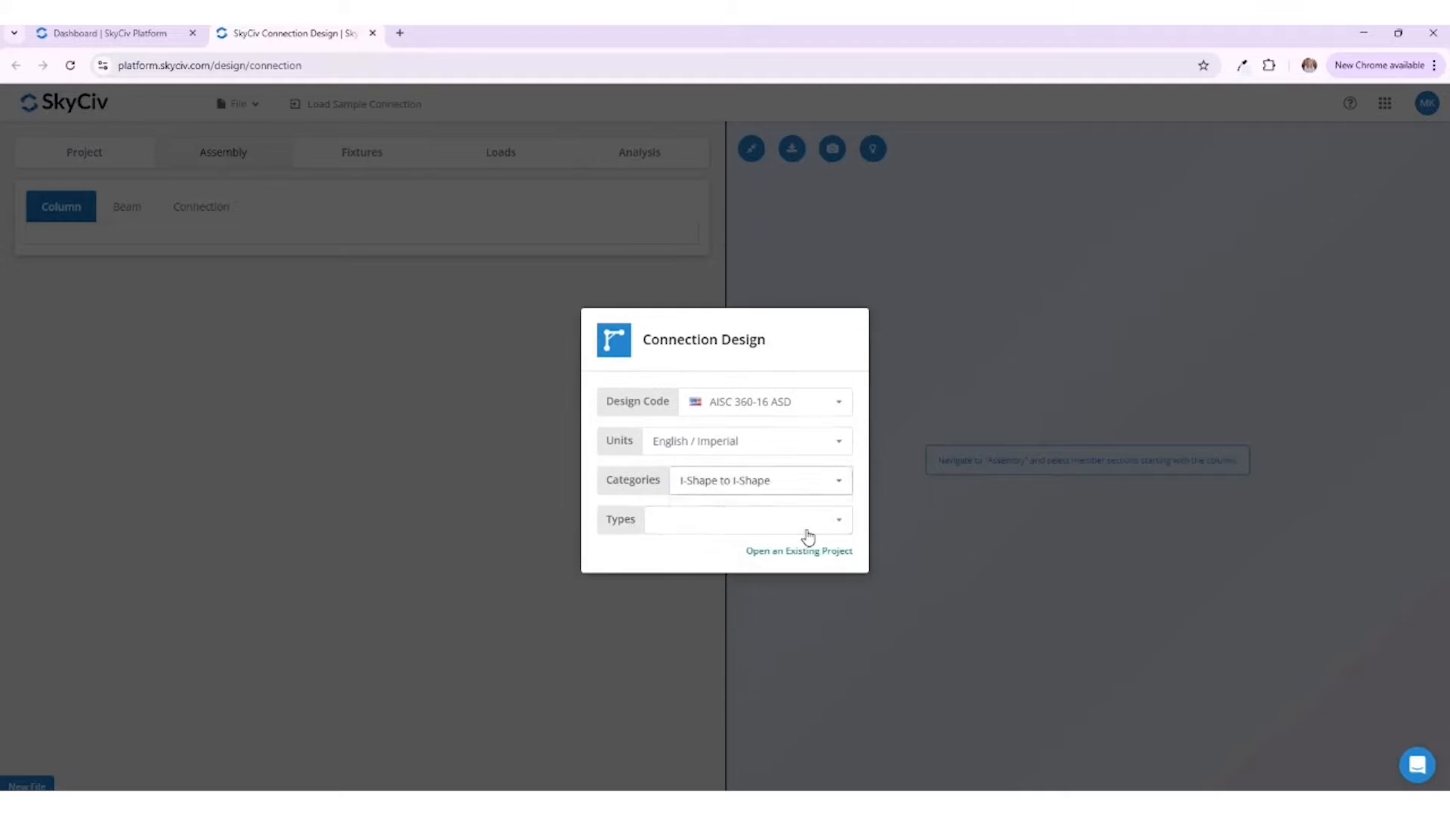
click(807, 531)
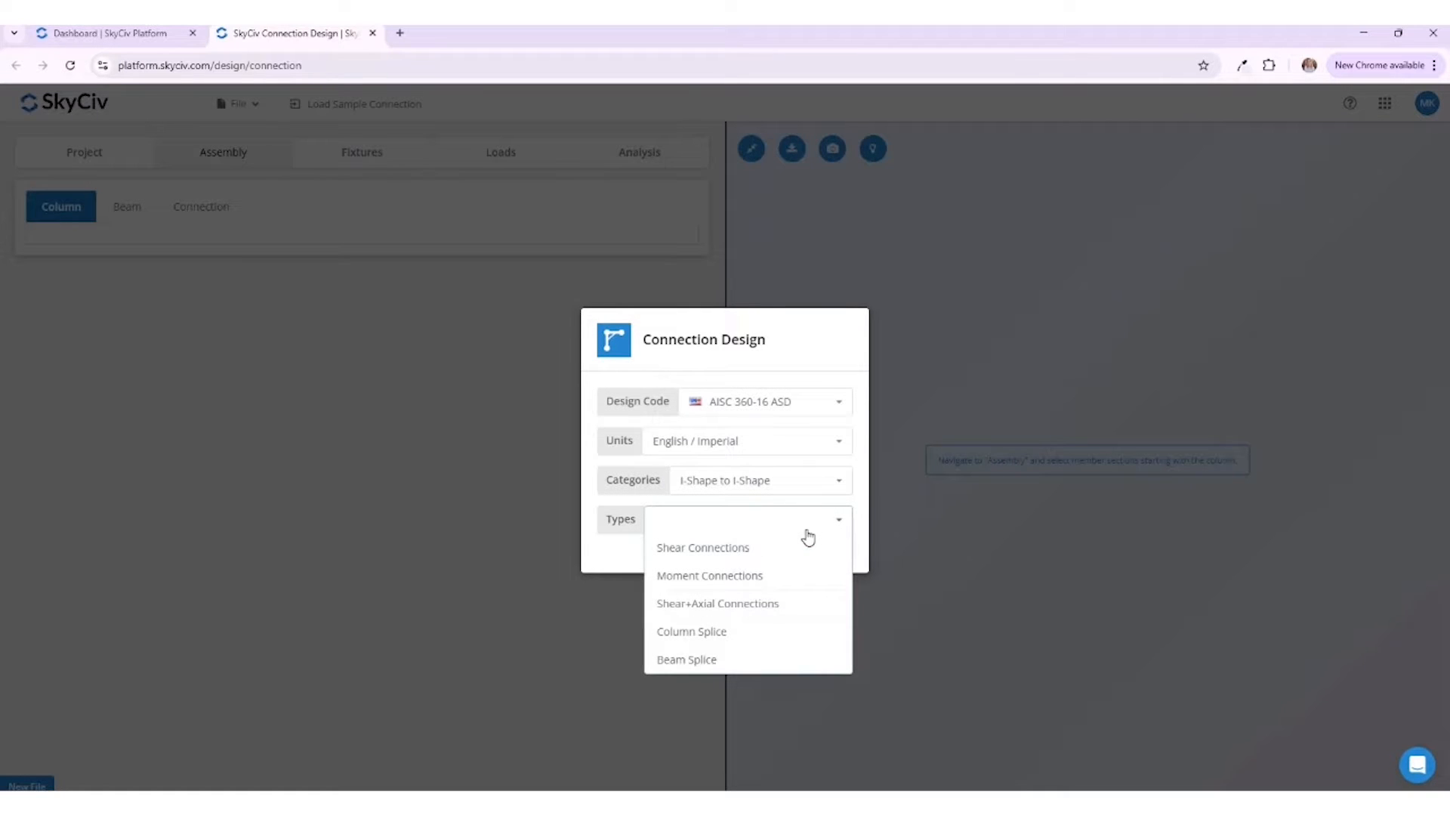
click(807, 543)
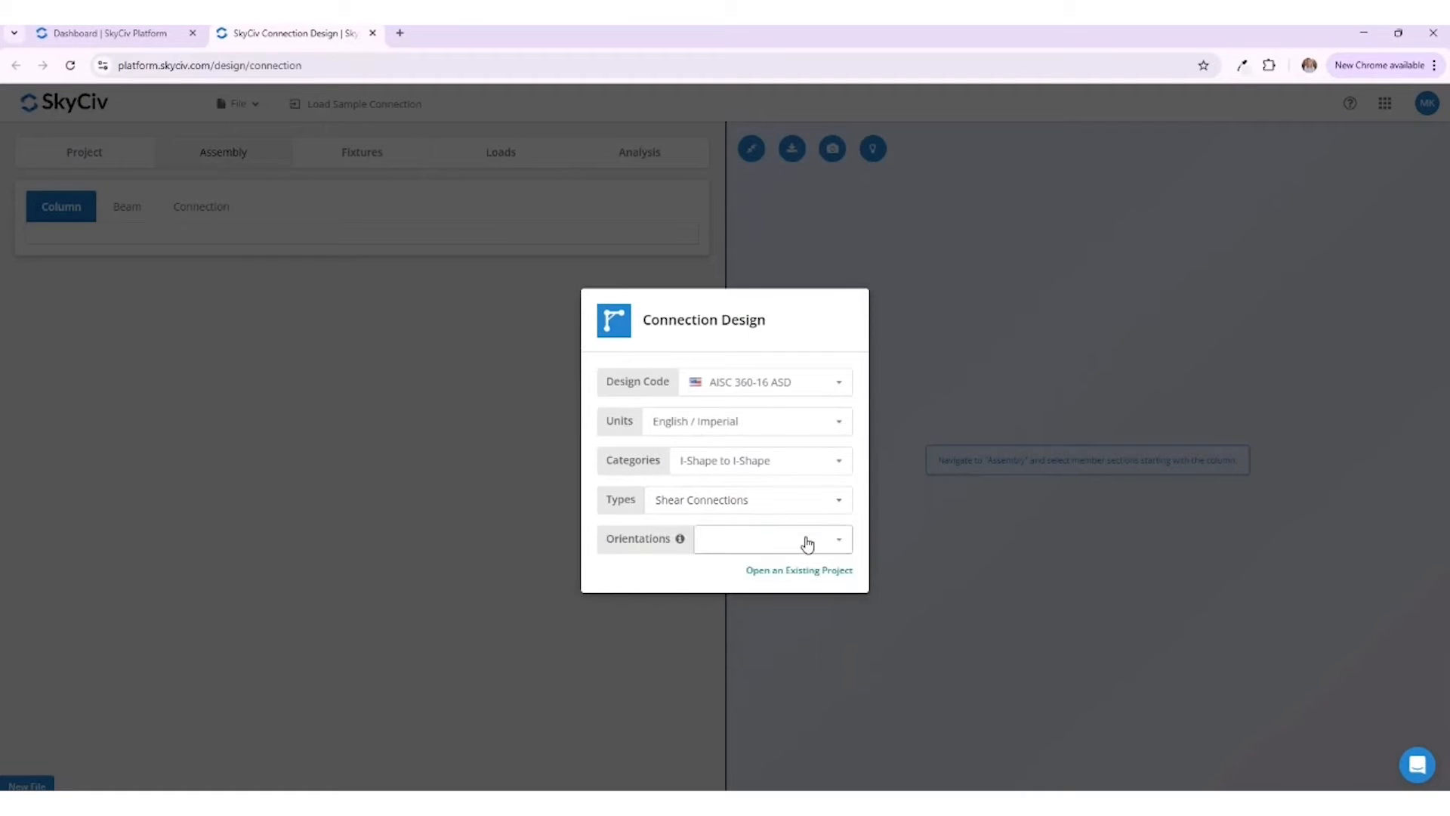
click(808, 544)
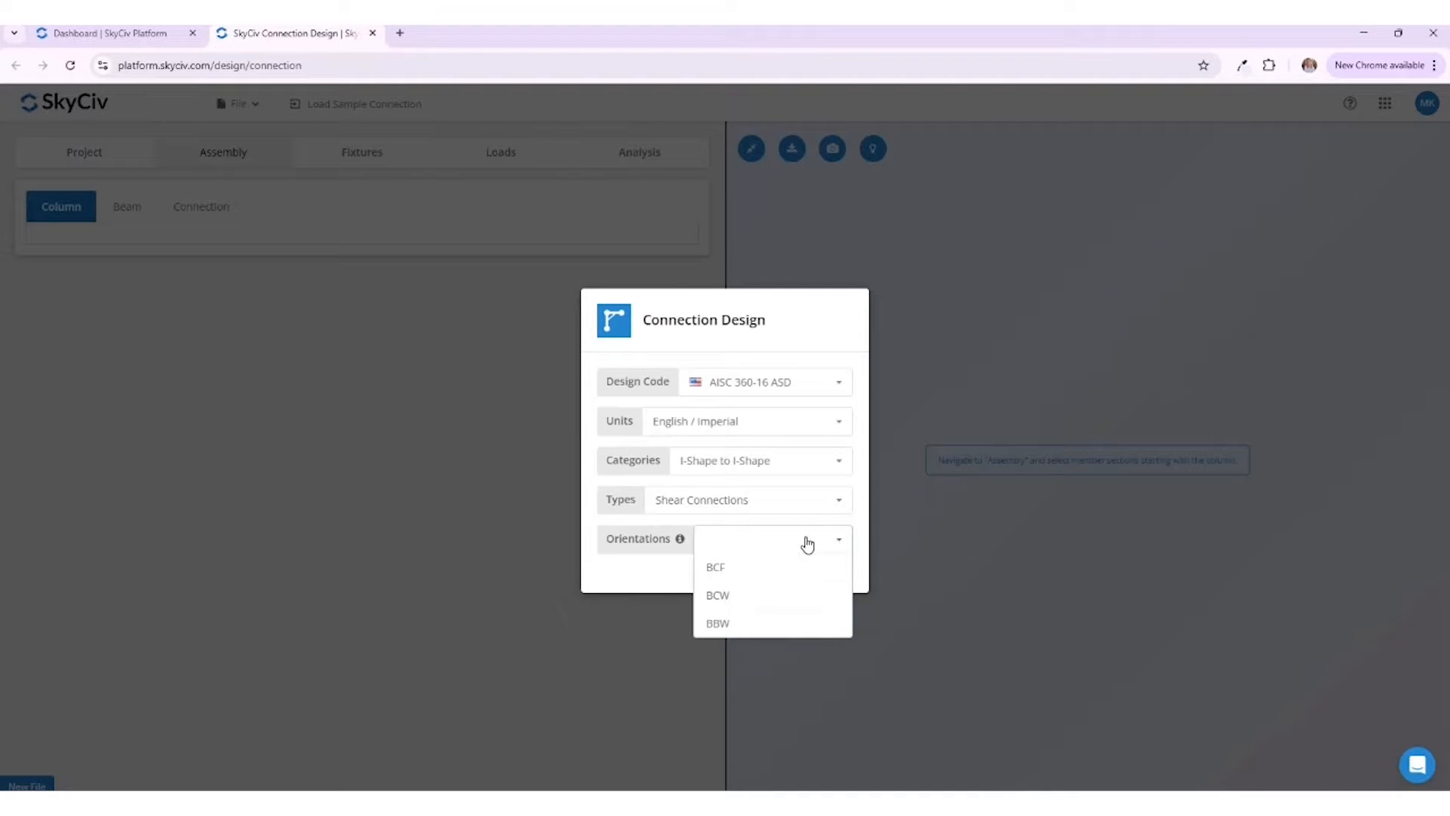
click(807, 567)
click(808, 568)
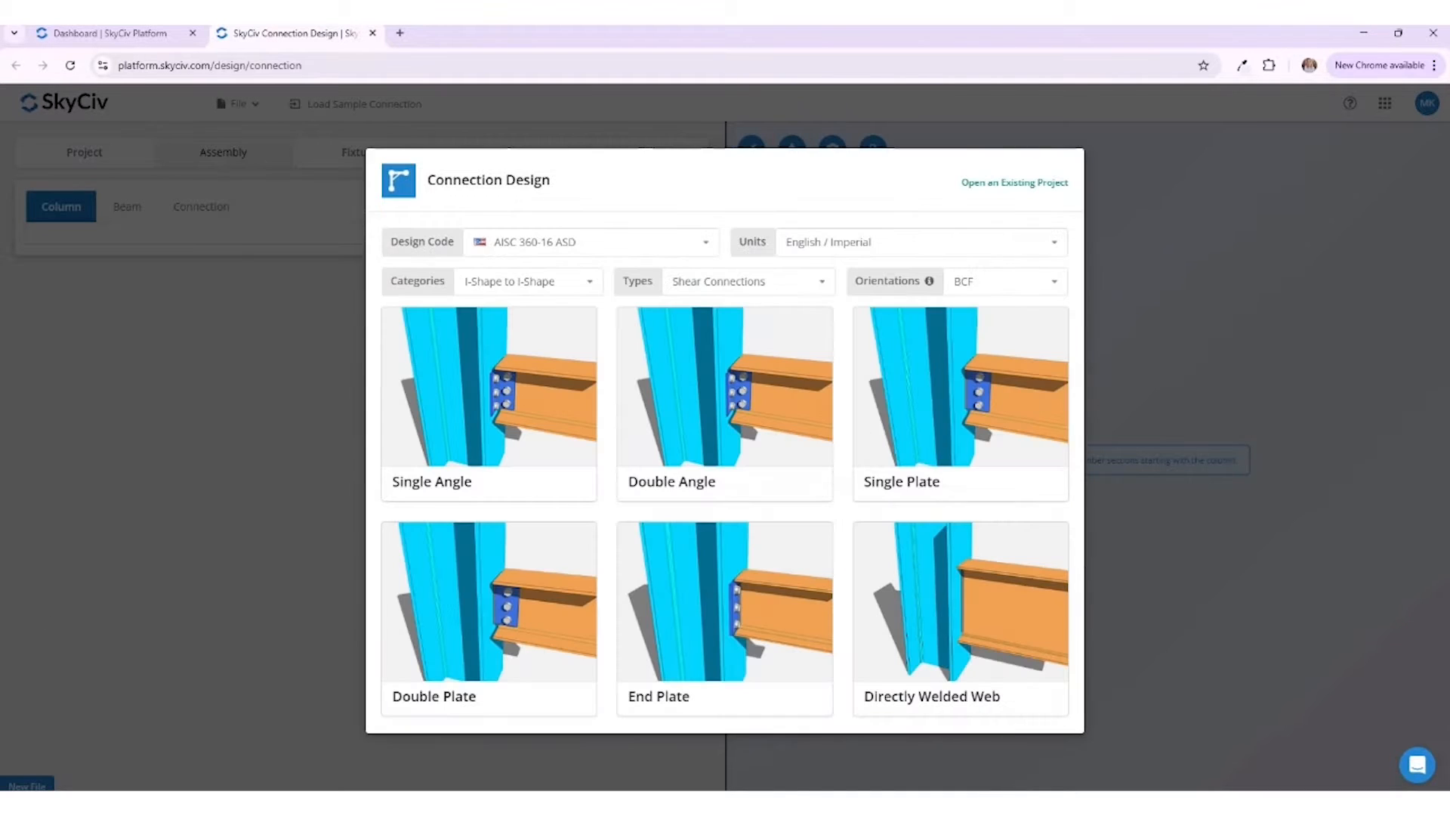
click(873, 453)
click(772, 472)
Step: Look through the Connection Design documentation's List of Supported Connection Types and close the documentation
click(1349, 110)
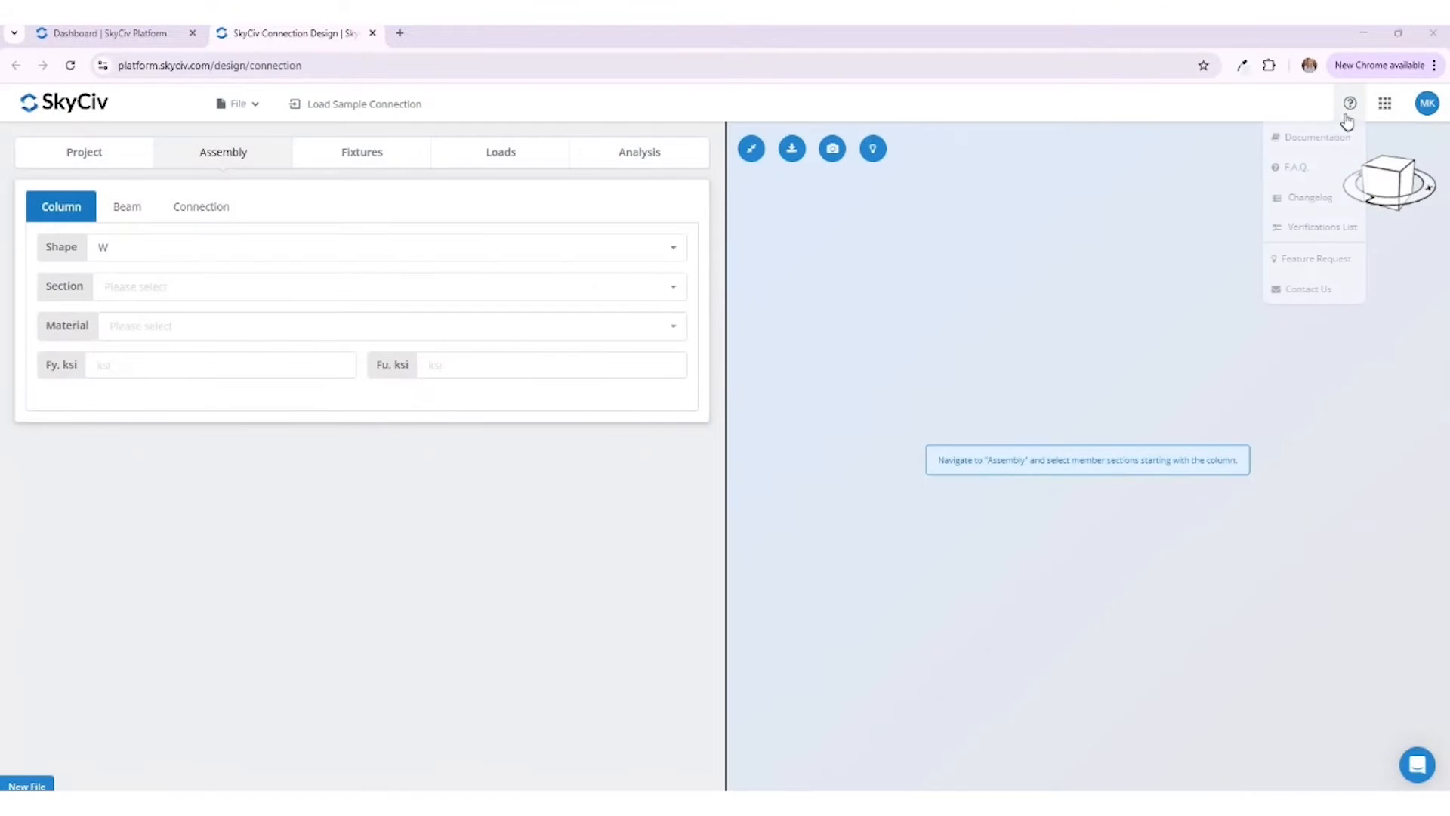
click(1335, 138)
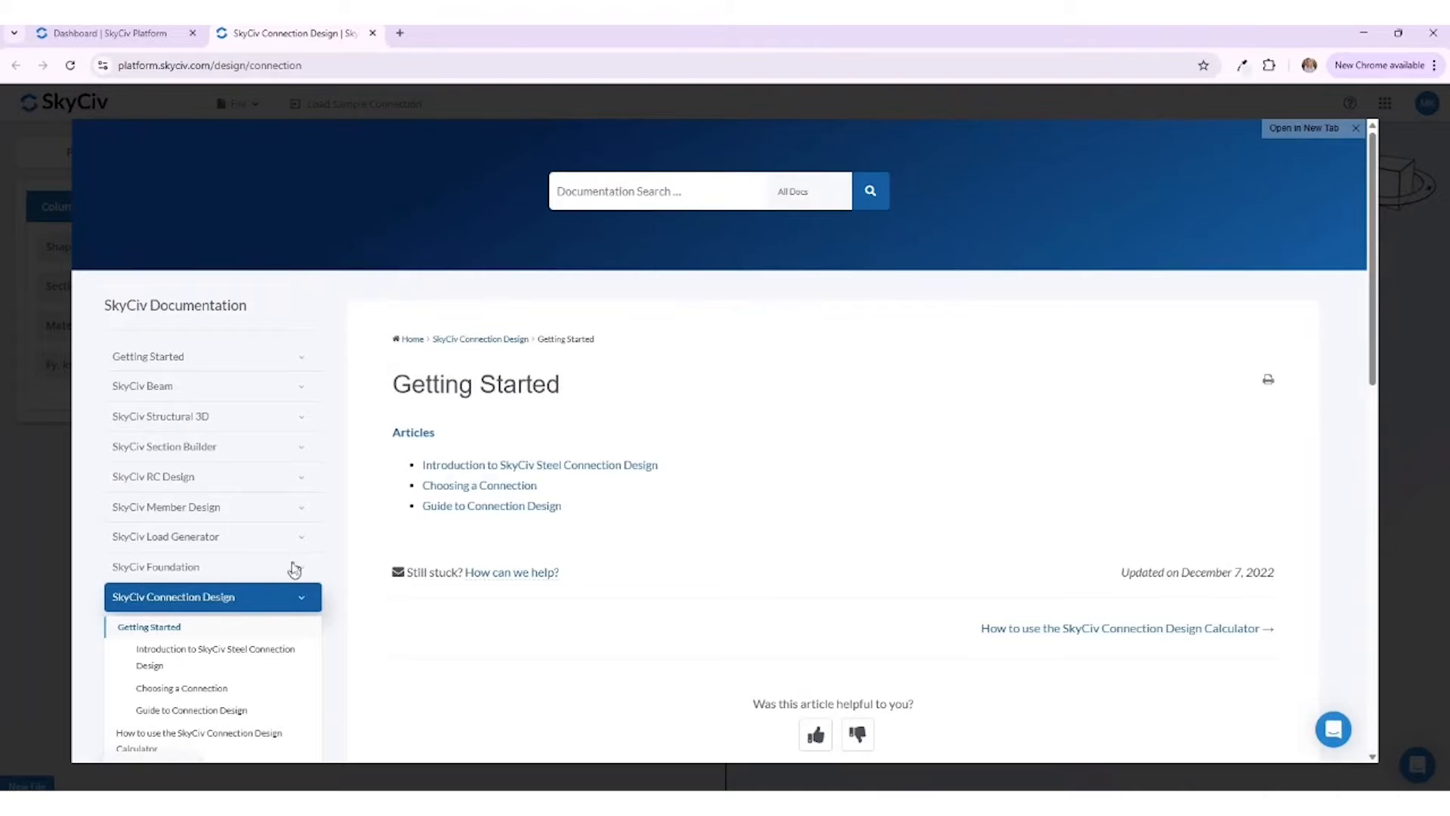
scroll(230, 617, down, 1)
scroll(230, 617, down, 5)
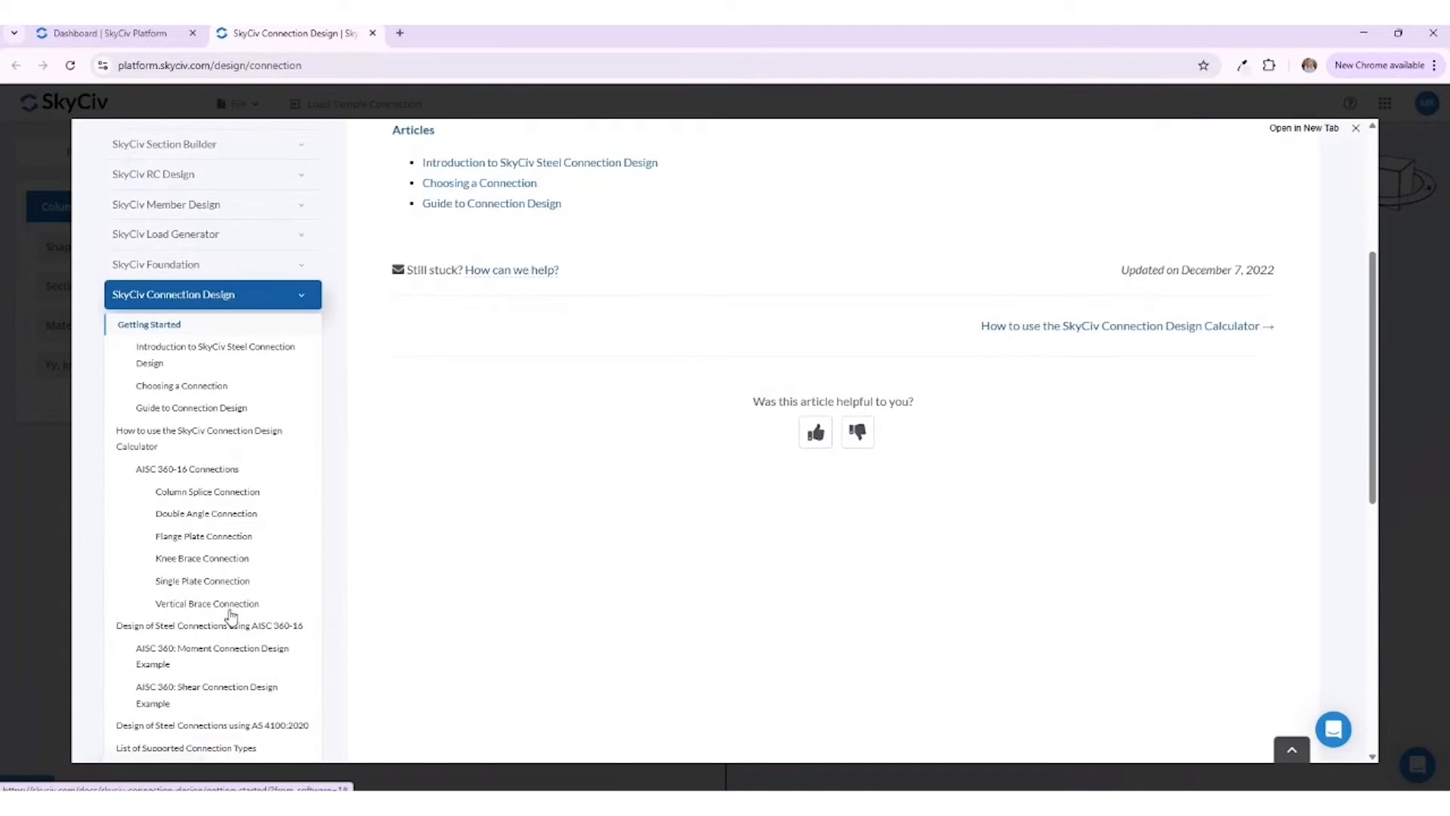
scroll(230, 617, down, 1)
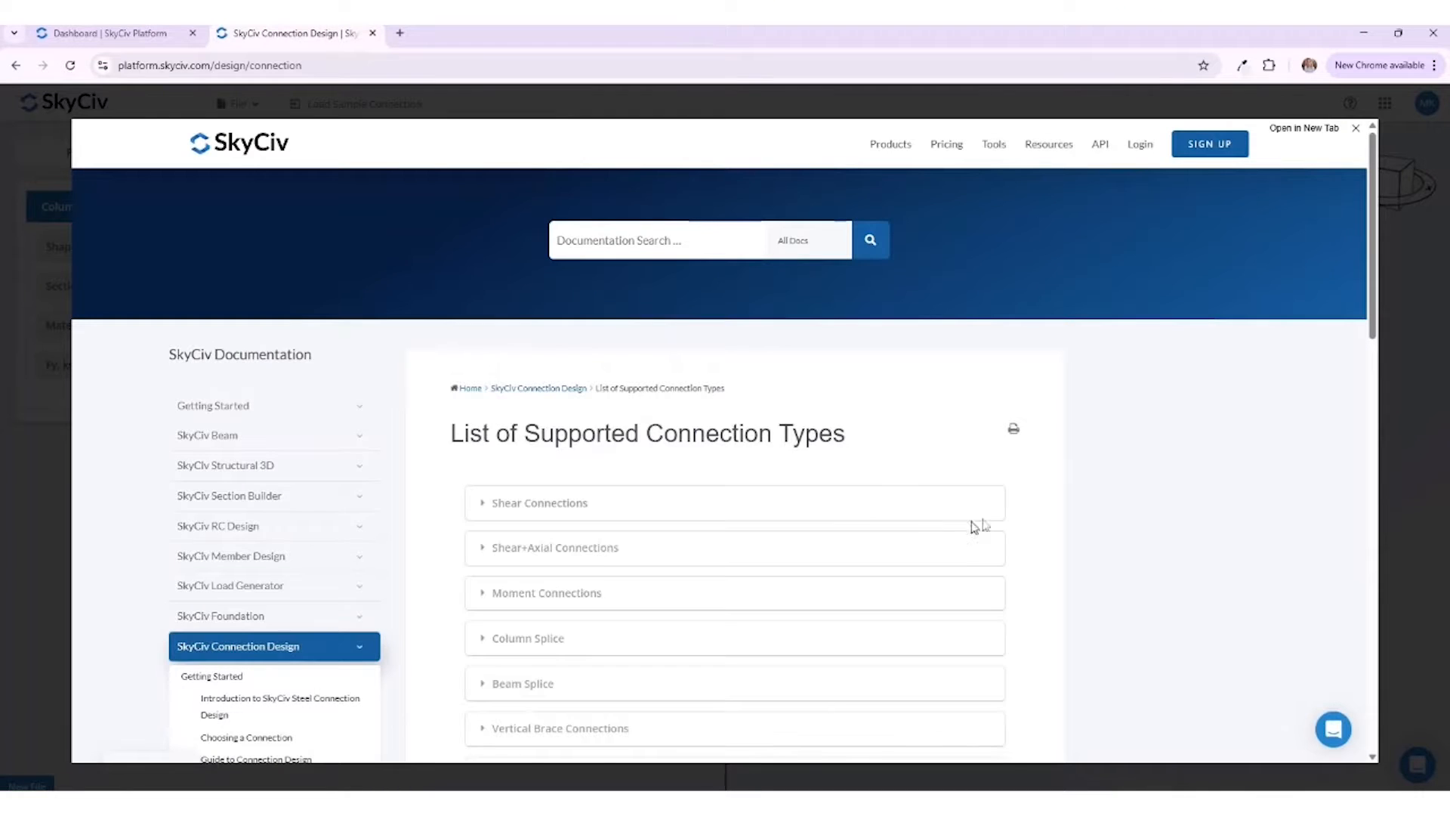
scroll(1126, 507, down, 2)
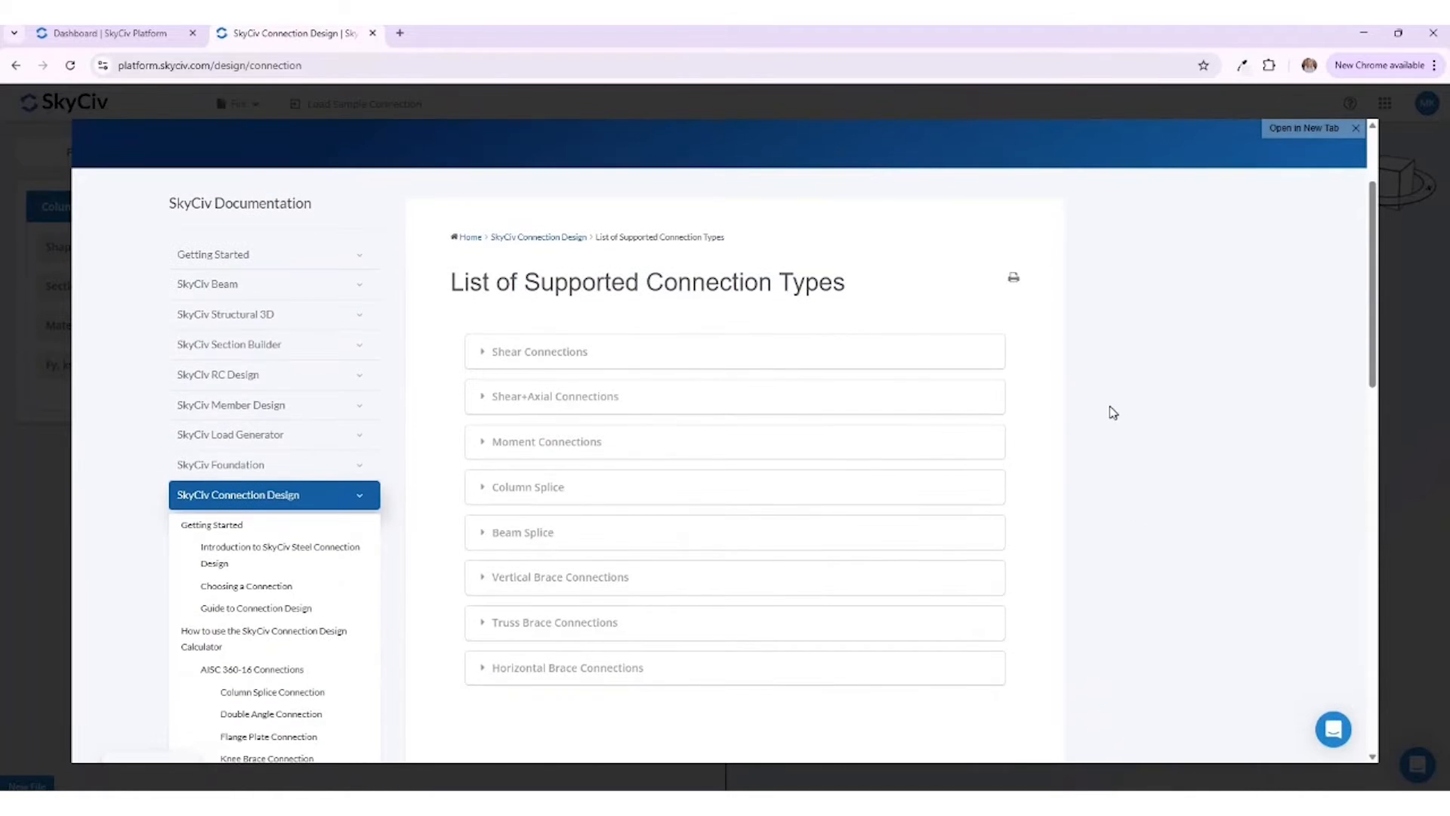
click(1356, 128)
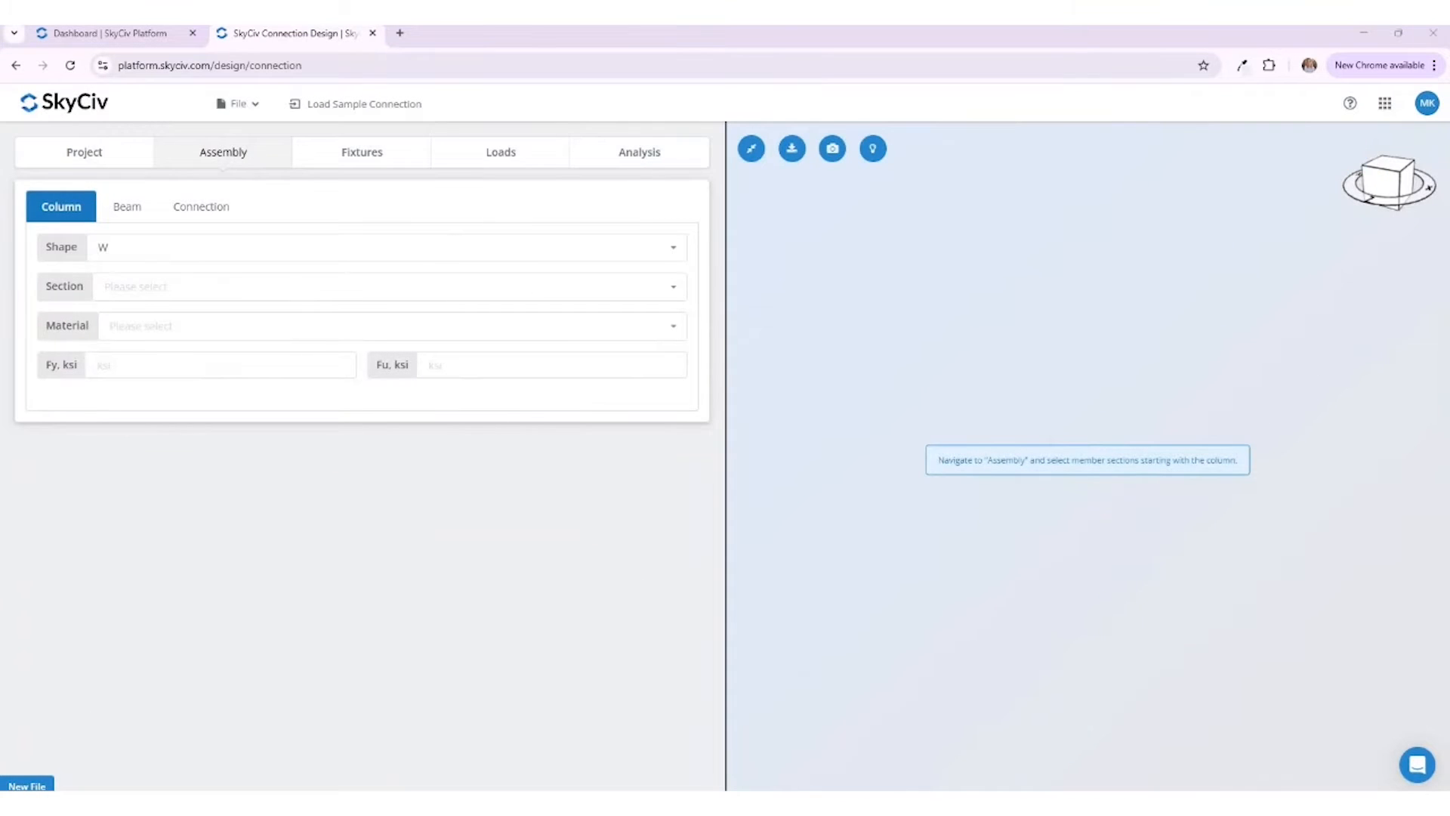
Step: Look over the fixture and load inputs and return to the assembly's column inputs
click(342, 154)
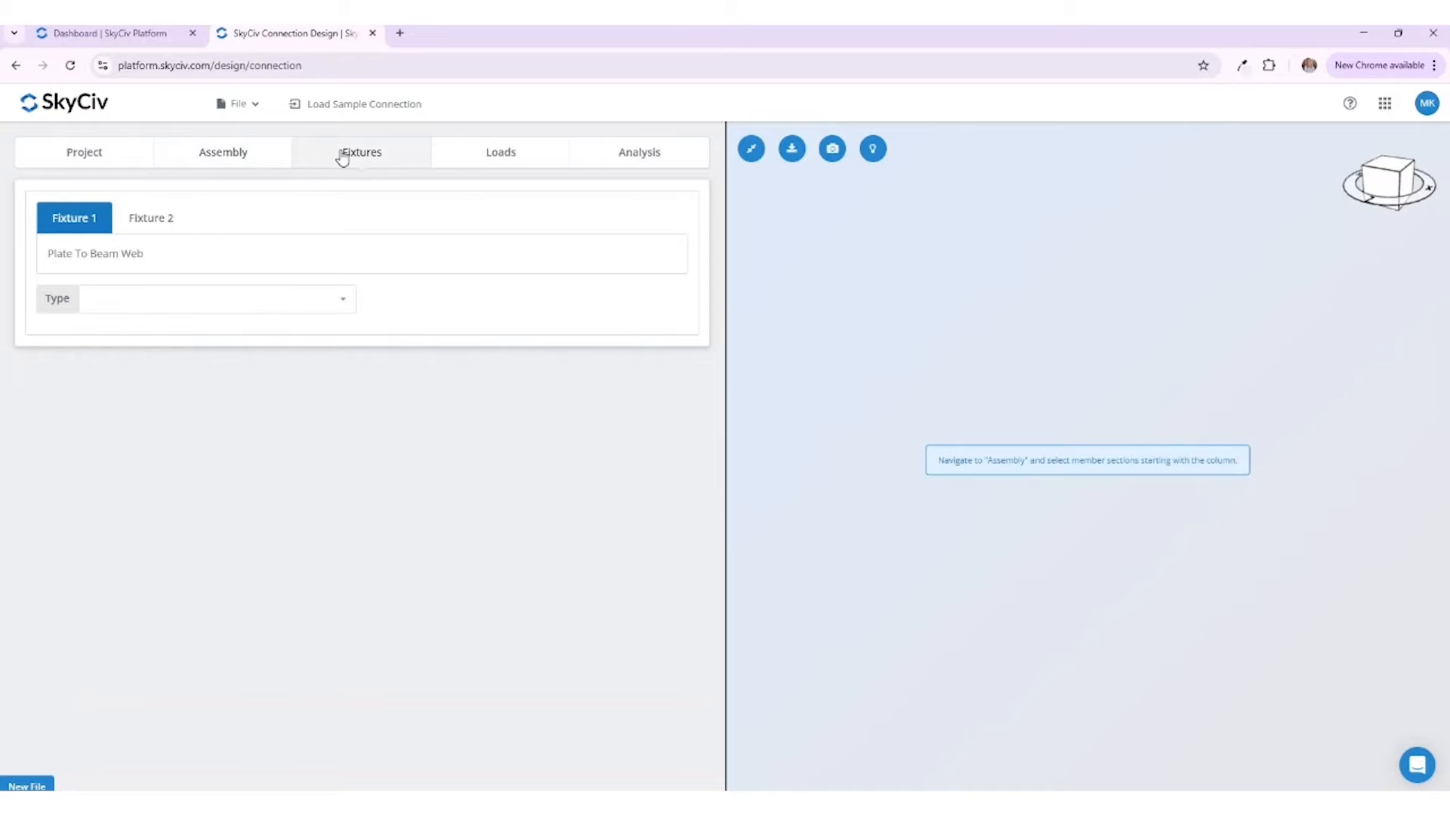
click(457, 158)
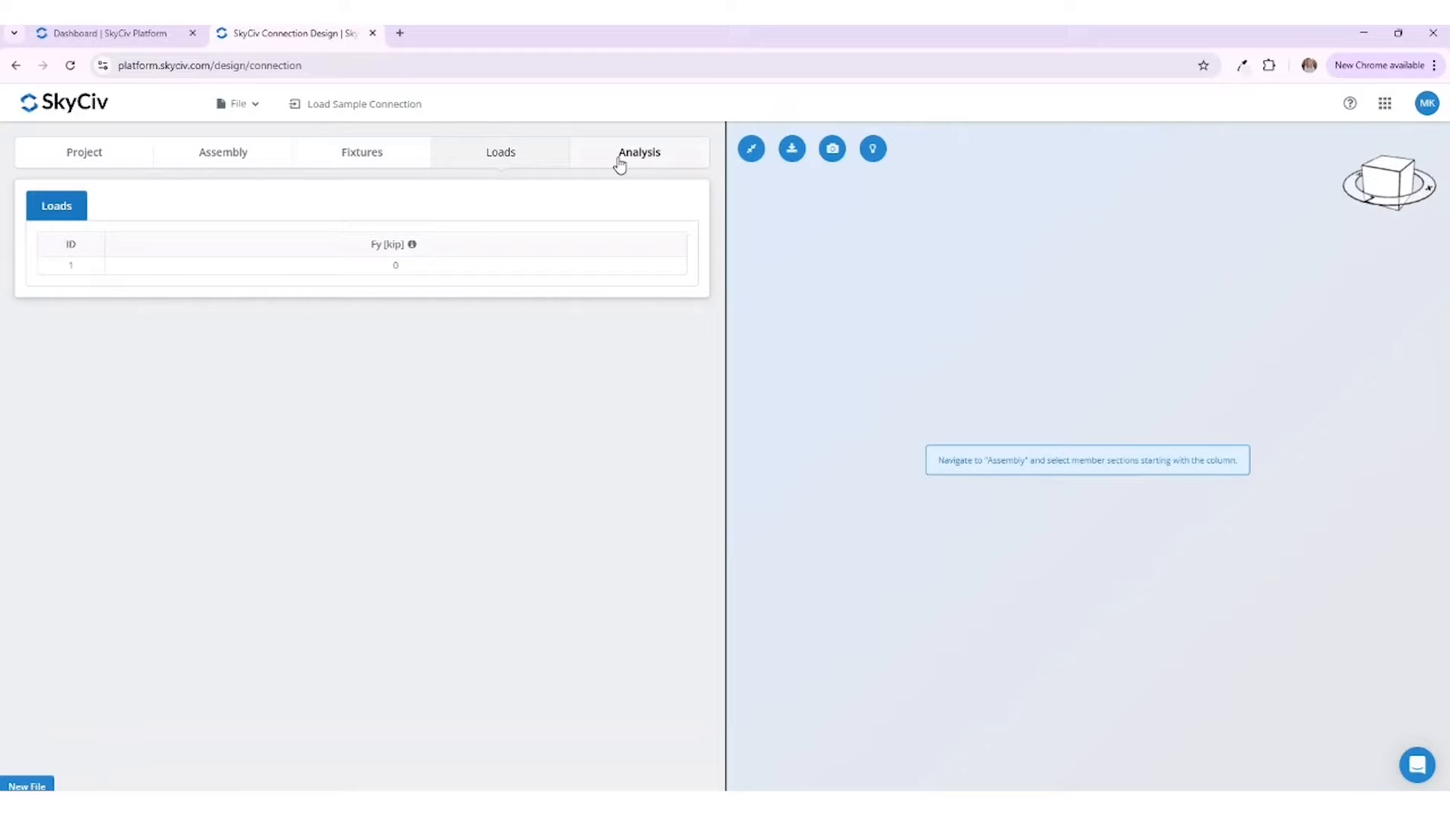
click(231, 154)
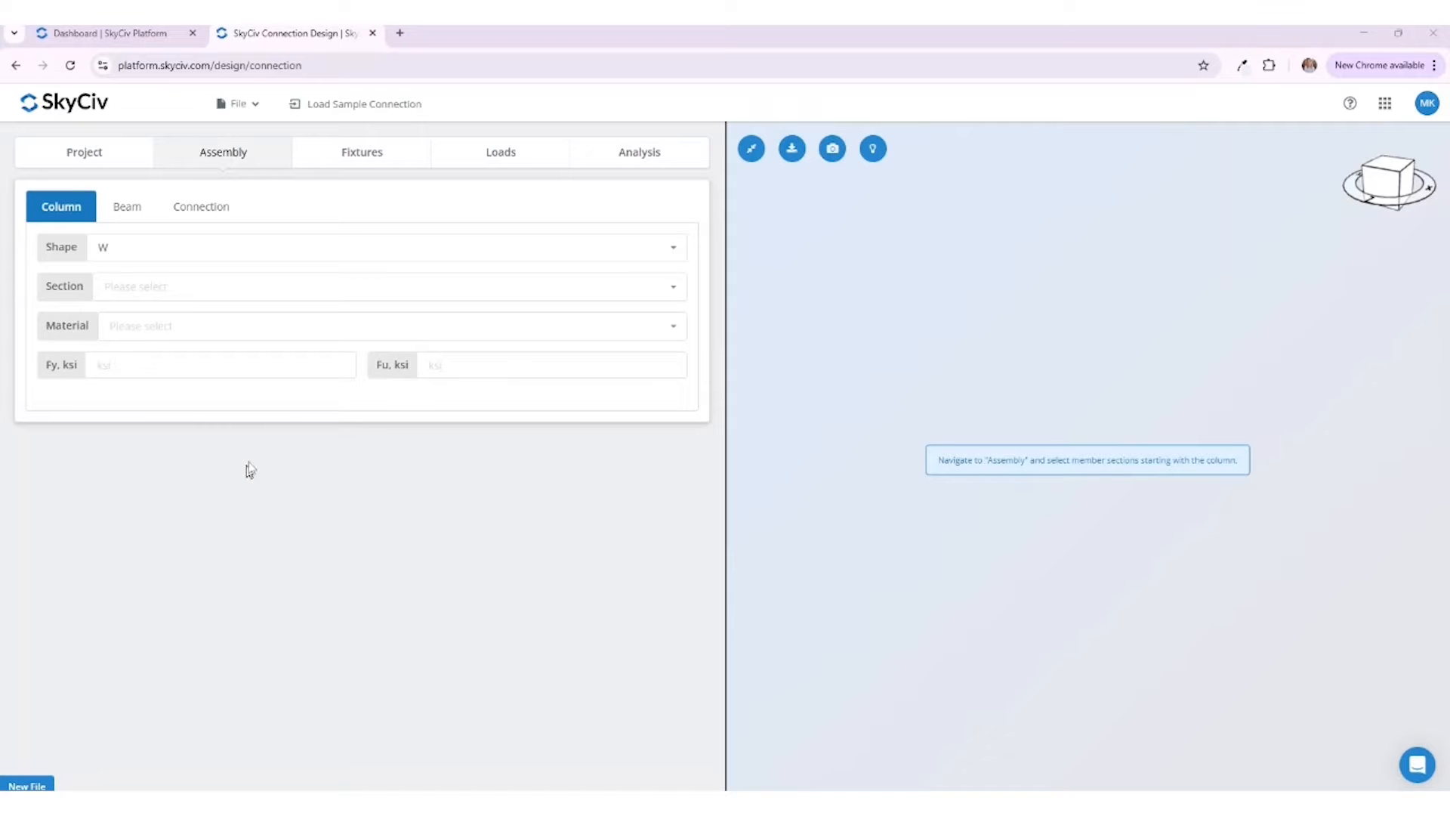
Step: Assign the W14x90 section and A36 material to the column
click(311, 288)
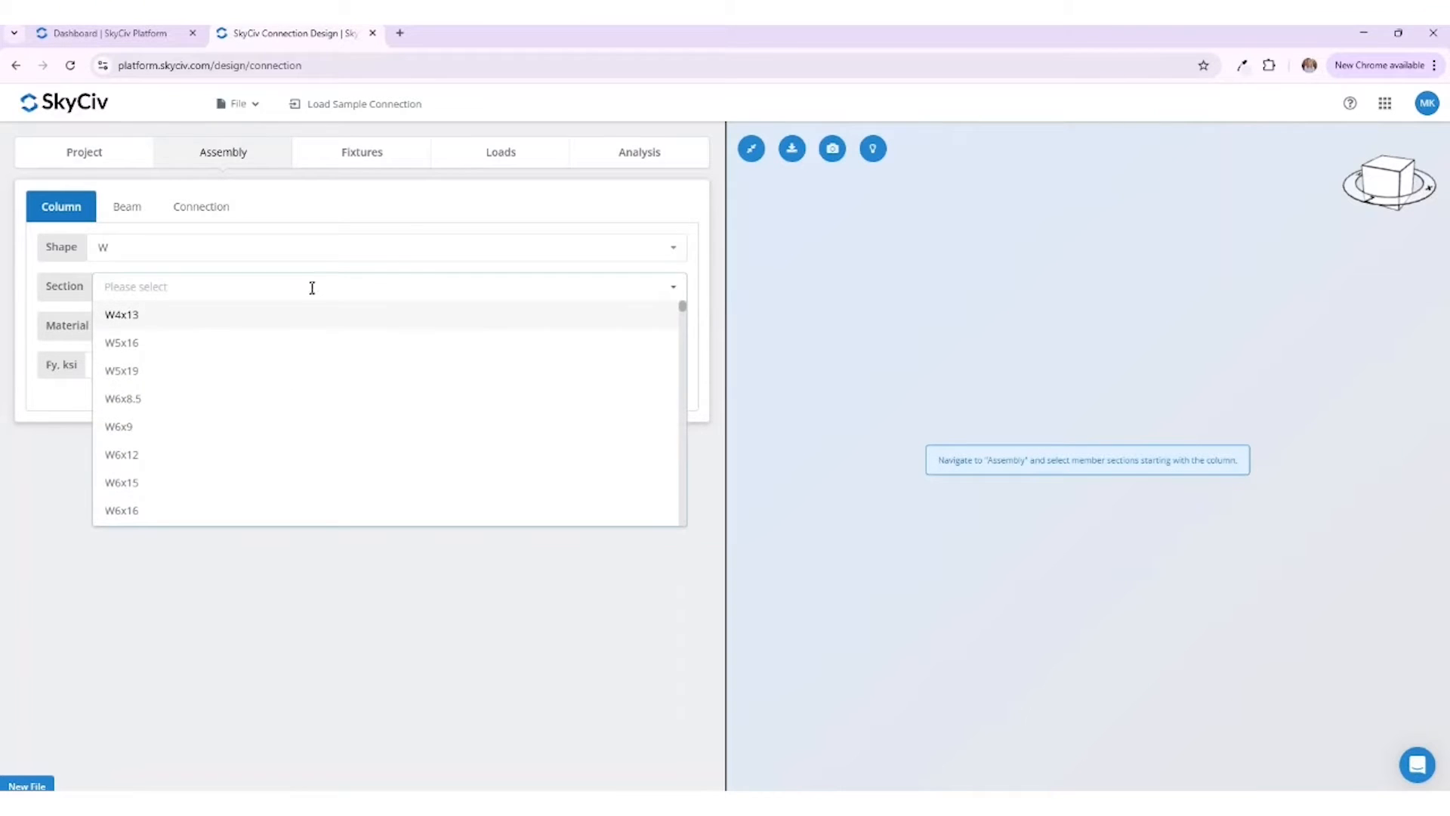
scroll(292, 423, down, 3)
scroll(295, 429, down, 12)
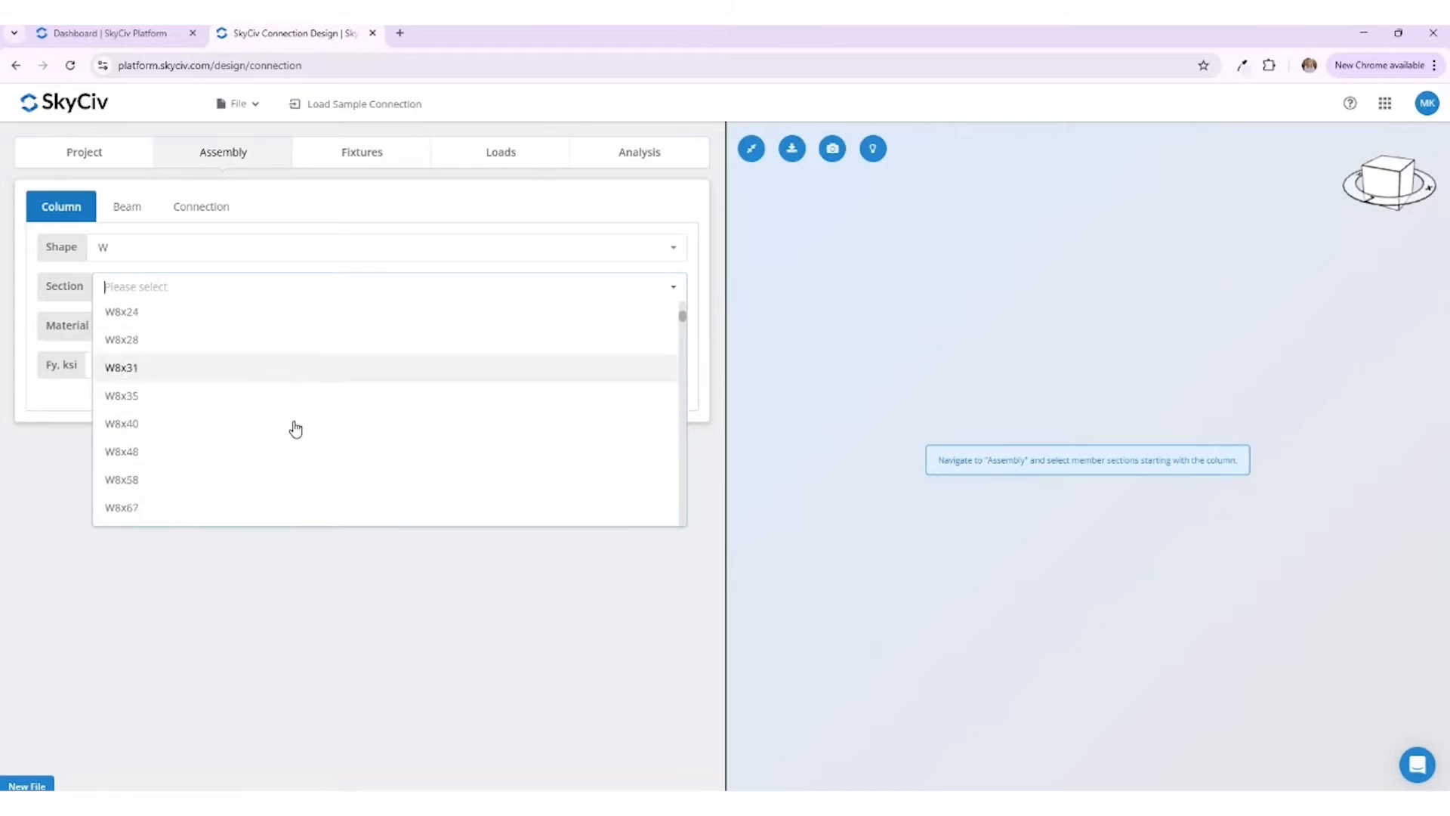
scroll(295, 429, down, 10)
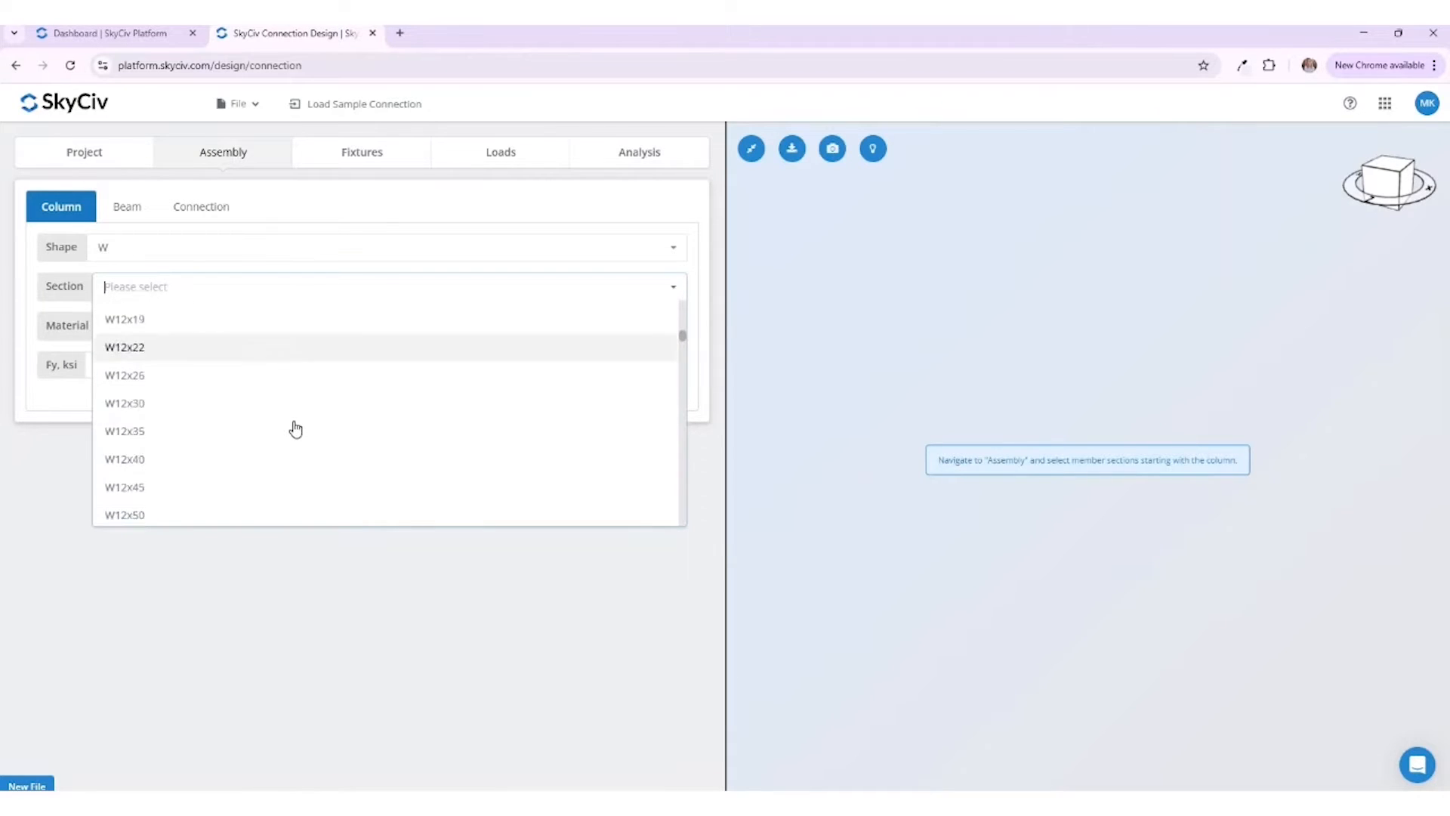
scroll(293, 427, down, 1)
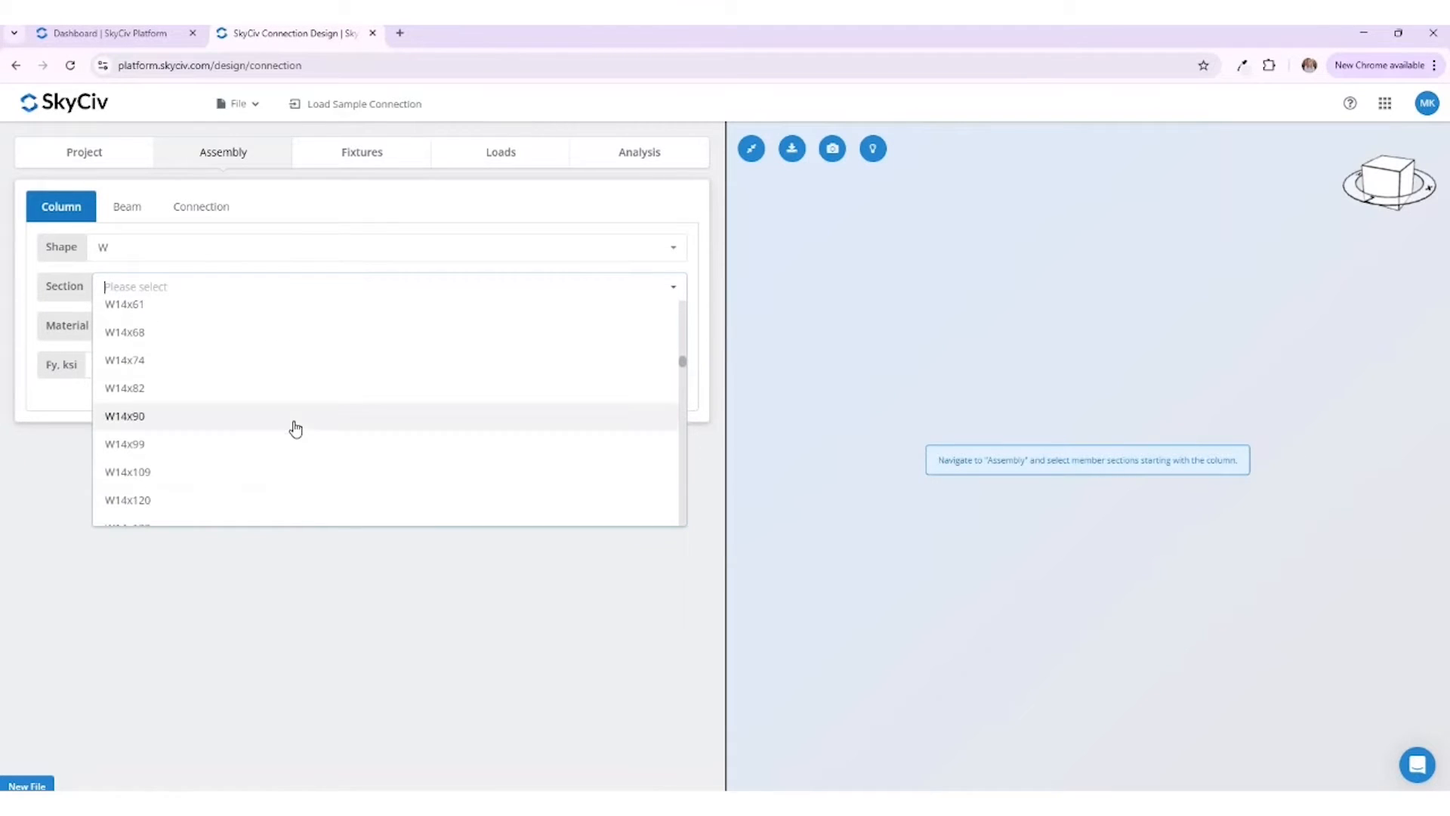
click(287, 417)
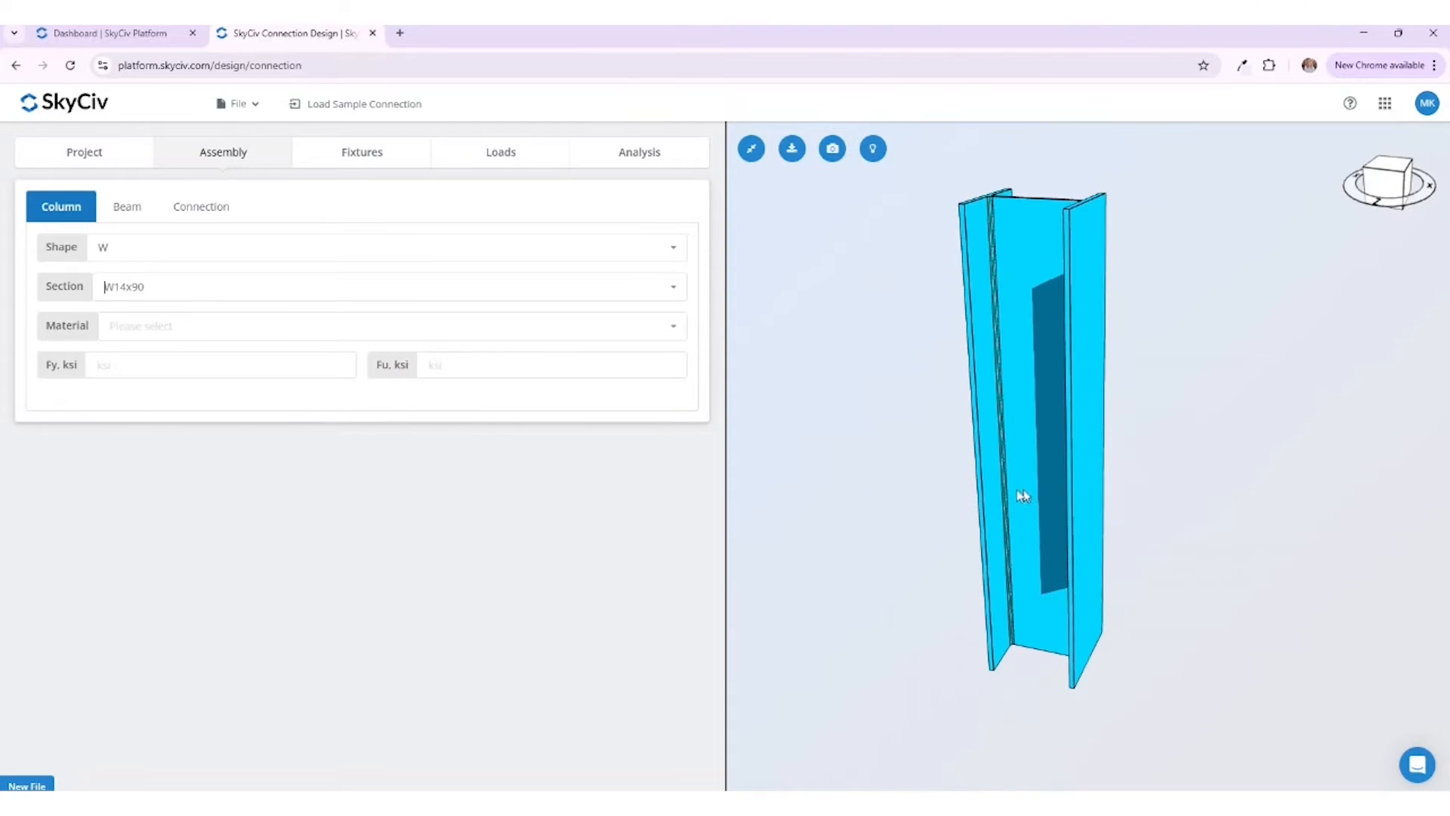
click(223, 332)
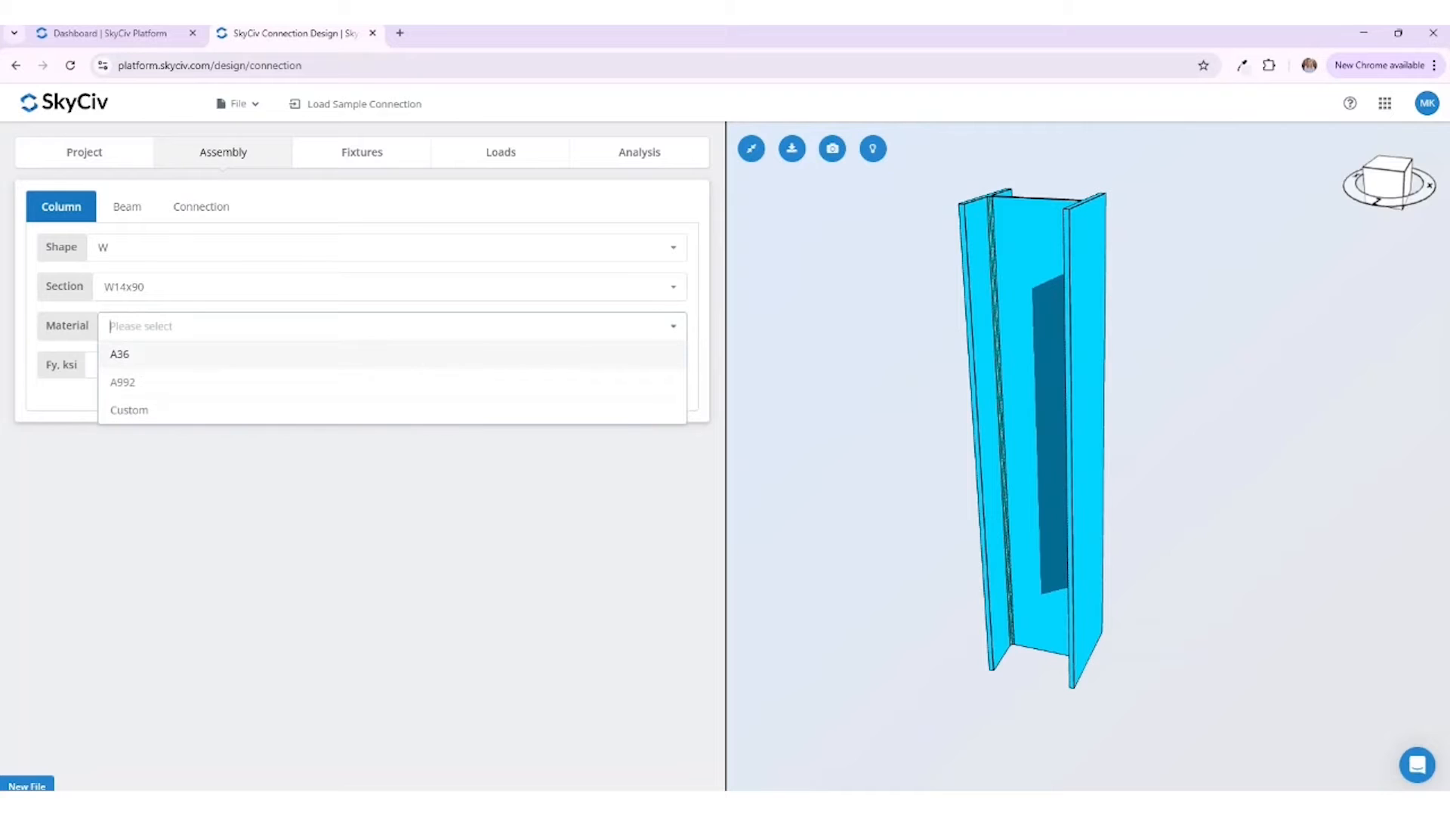
click(219, 352)
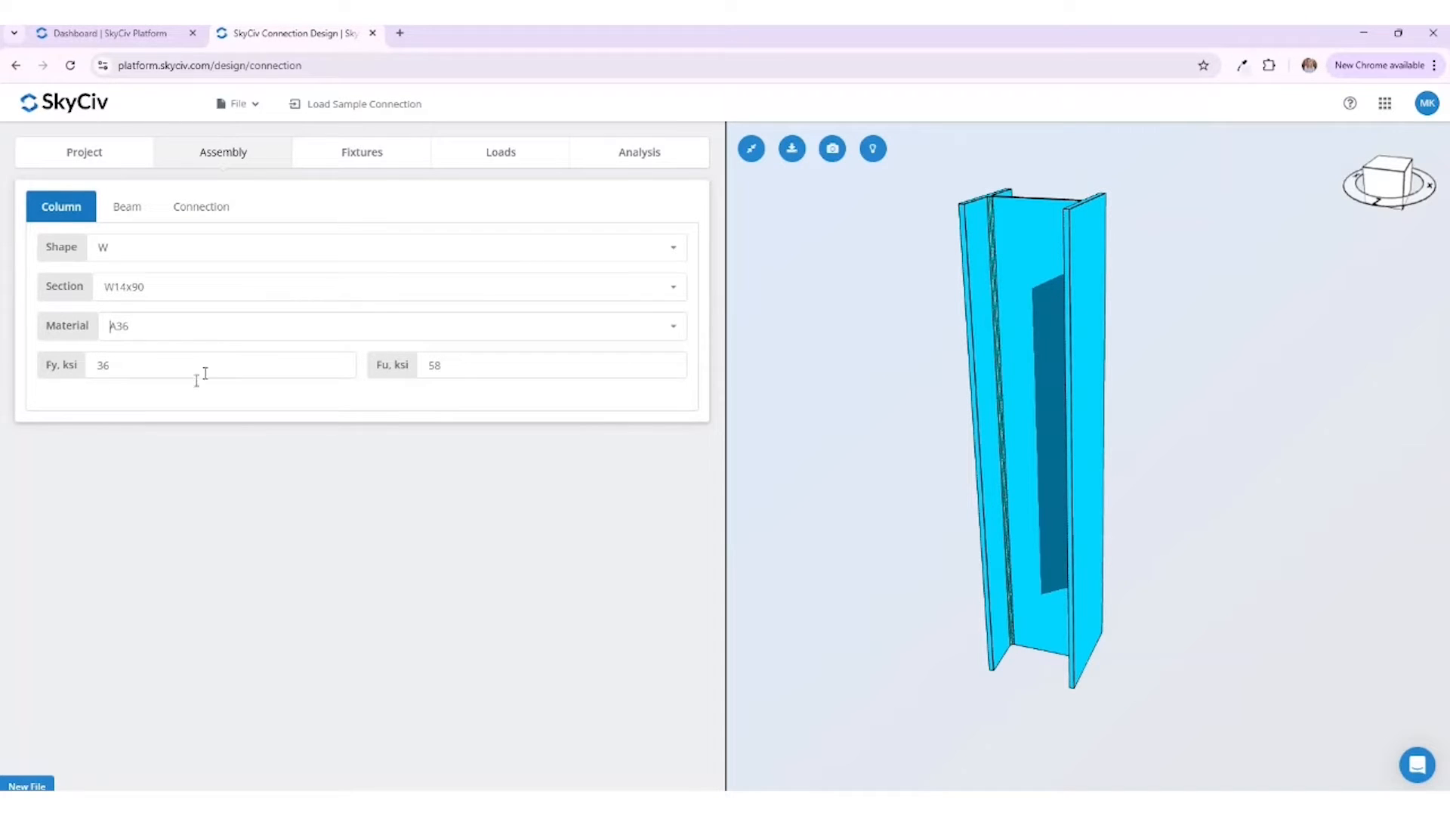
drag(900, 535, 923, 559)
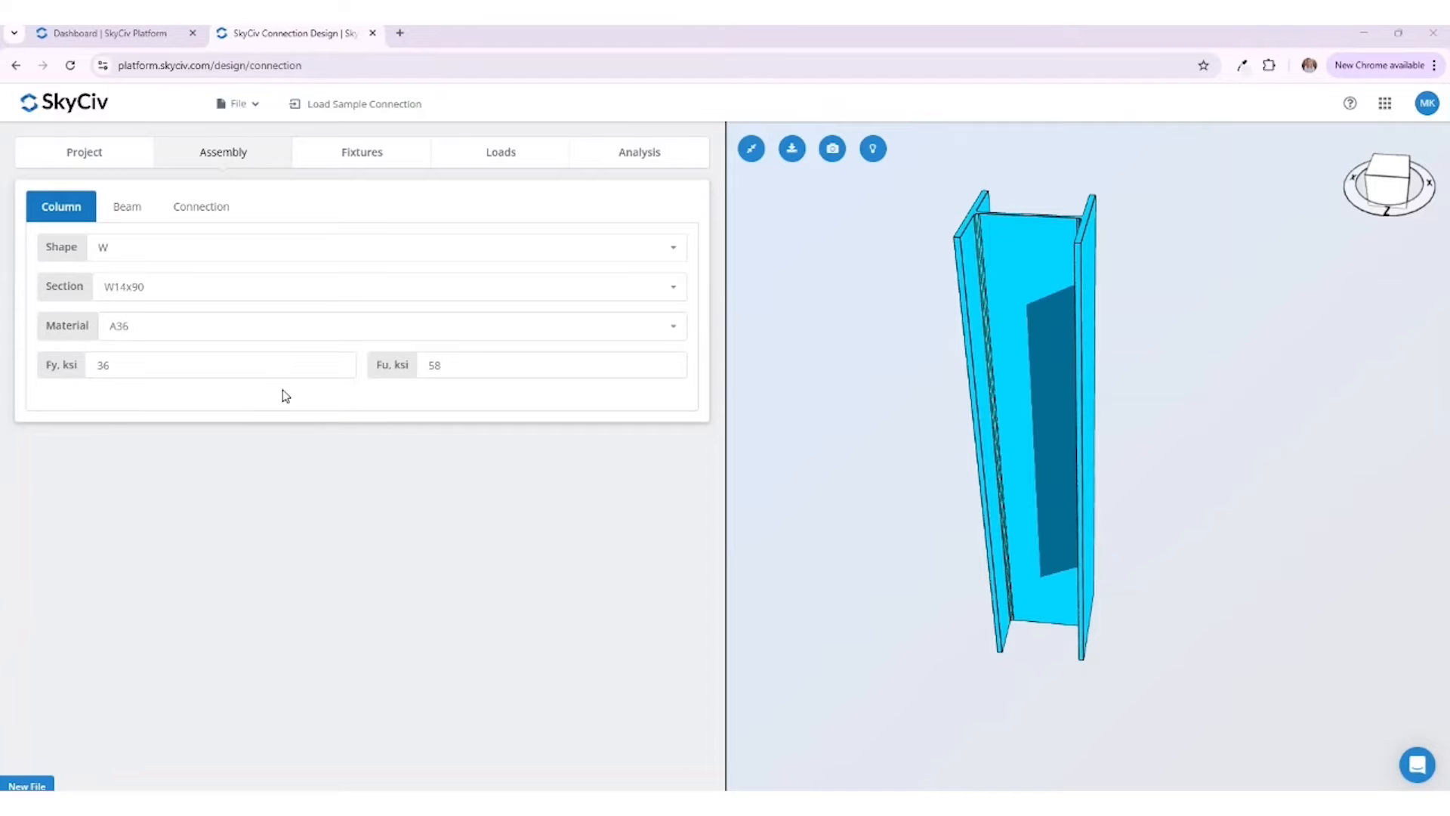
Step: Assign the W12x14 section and A36 material to the beam
click(132, 209)
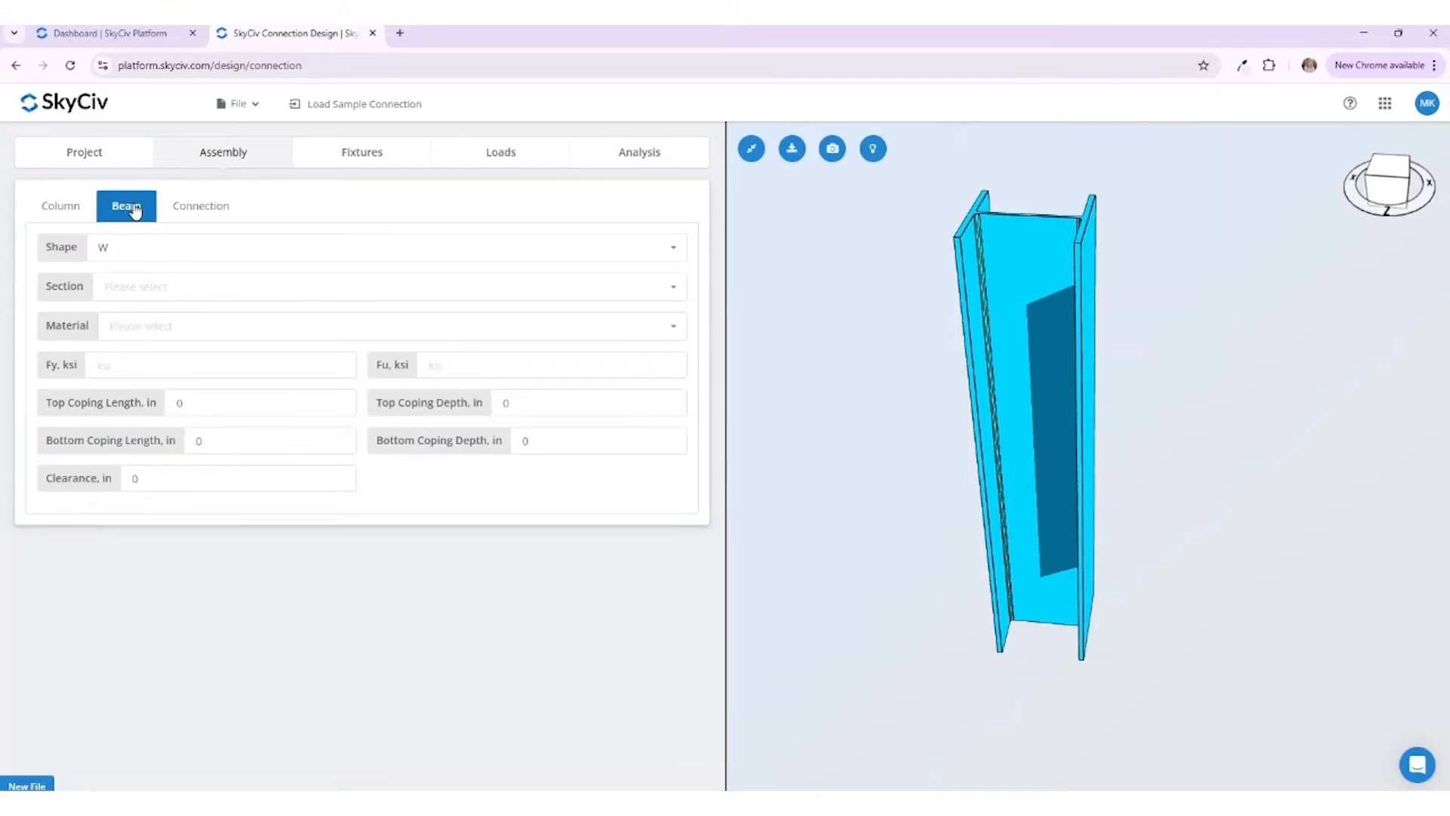
click(130, 287)
scroll(181, 396, down, 8)
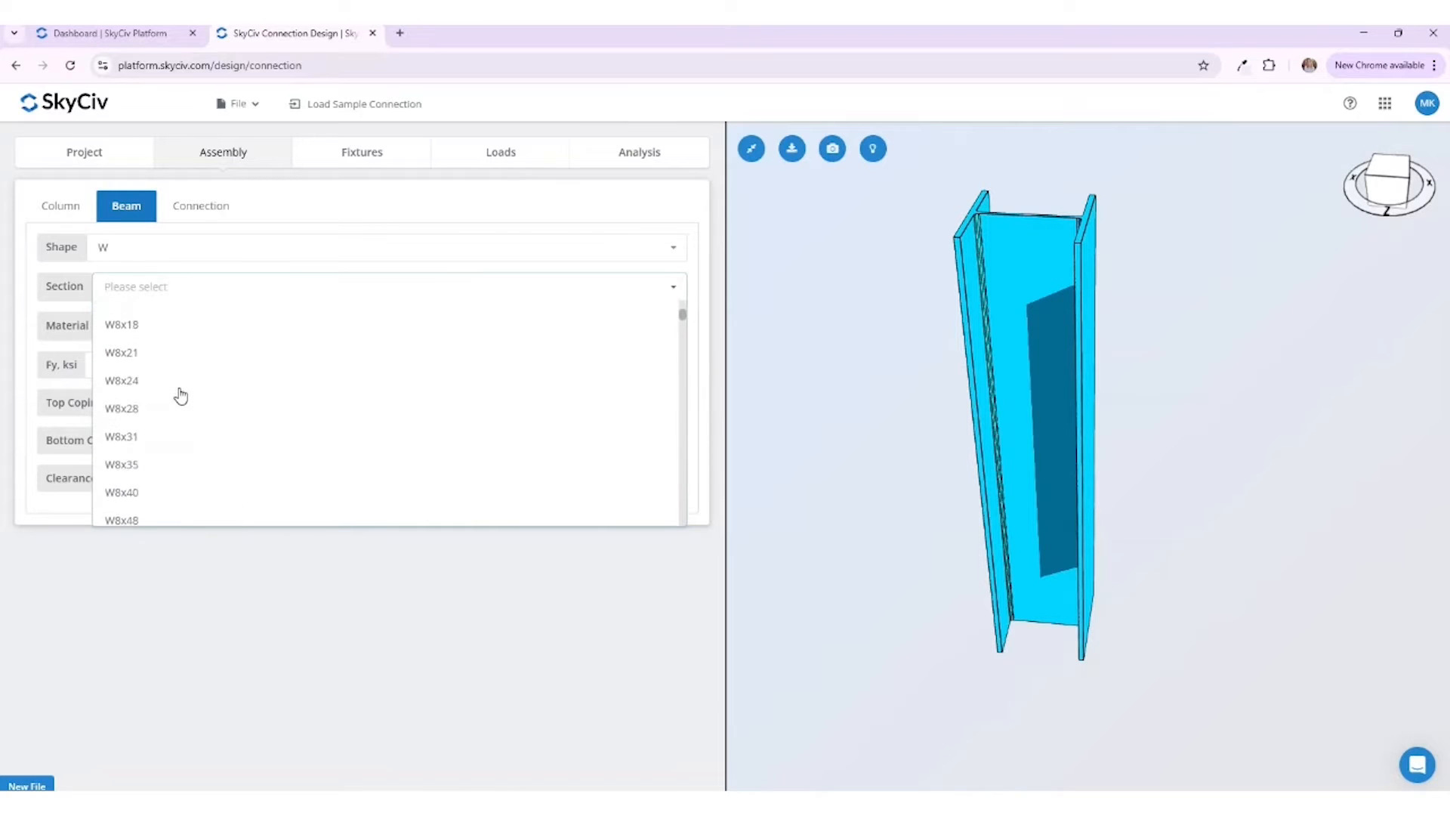
scroll(180, 396, down, 8)
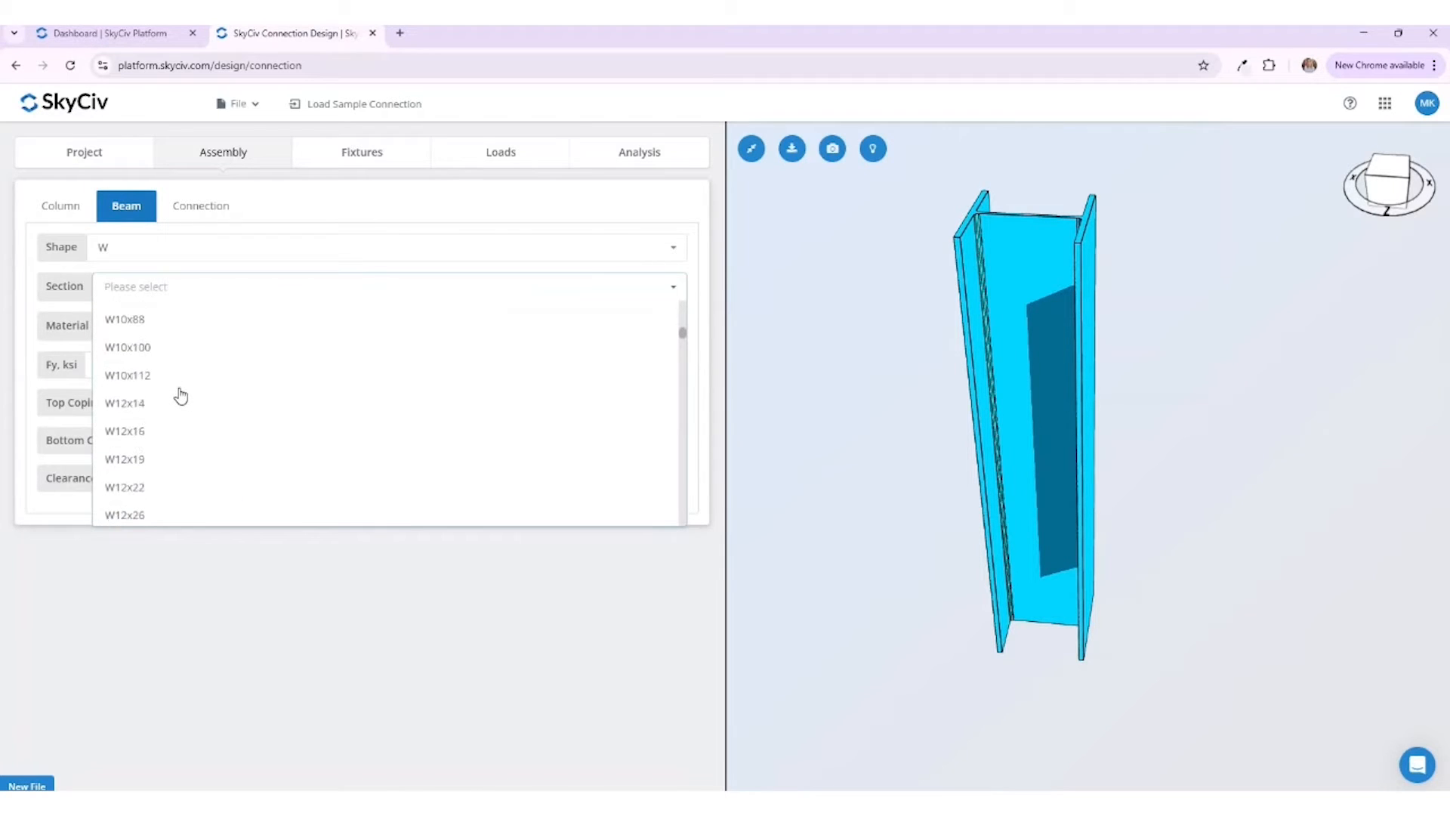
click(168, 336)
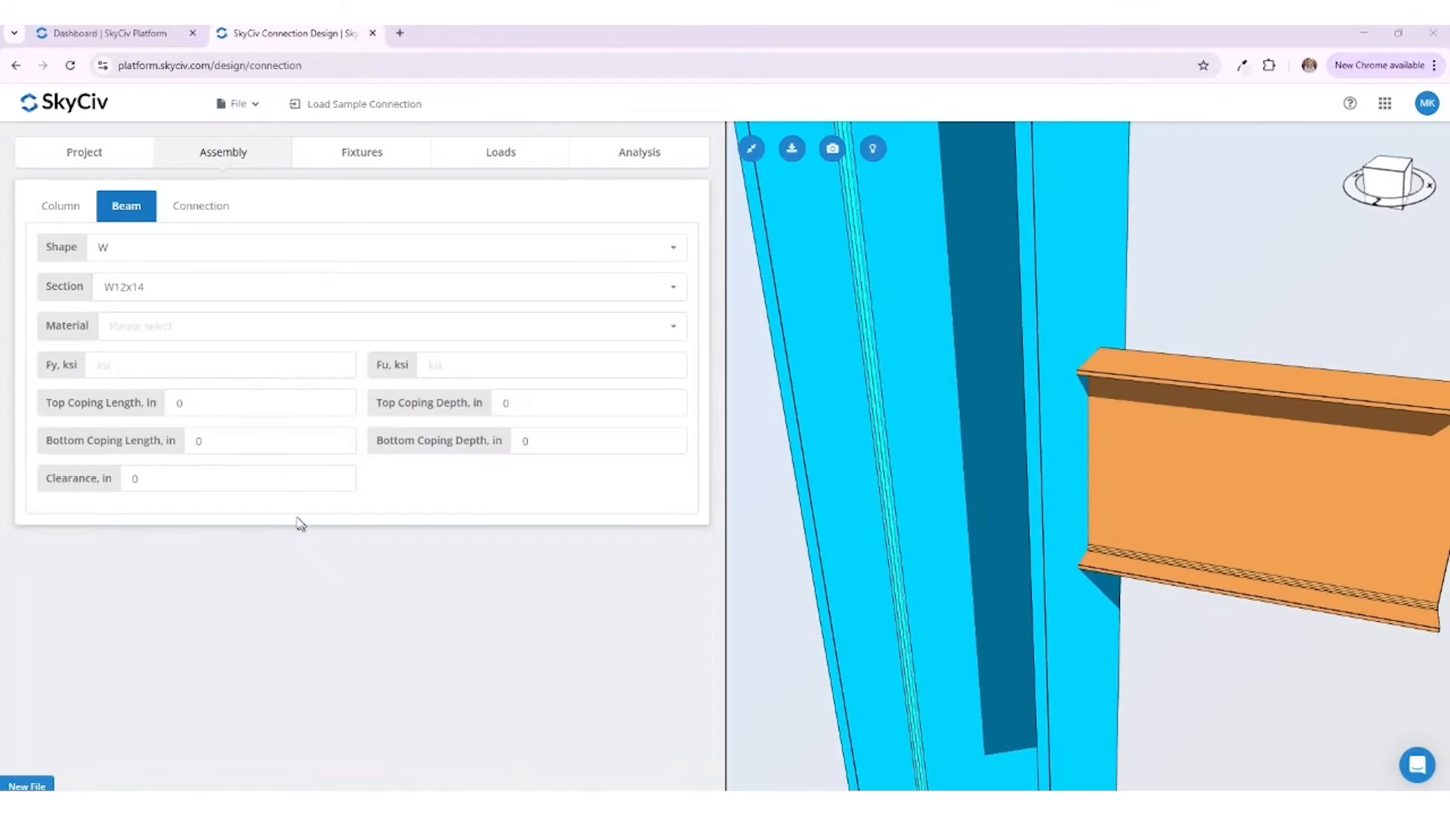
click(298, 338)
click(298, 353)
Step: Set the beam's clearance to 0.5 in and inspect the gap at the column in the 3D model
click(136, 478)
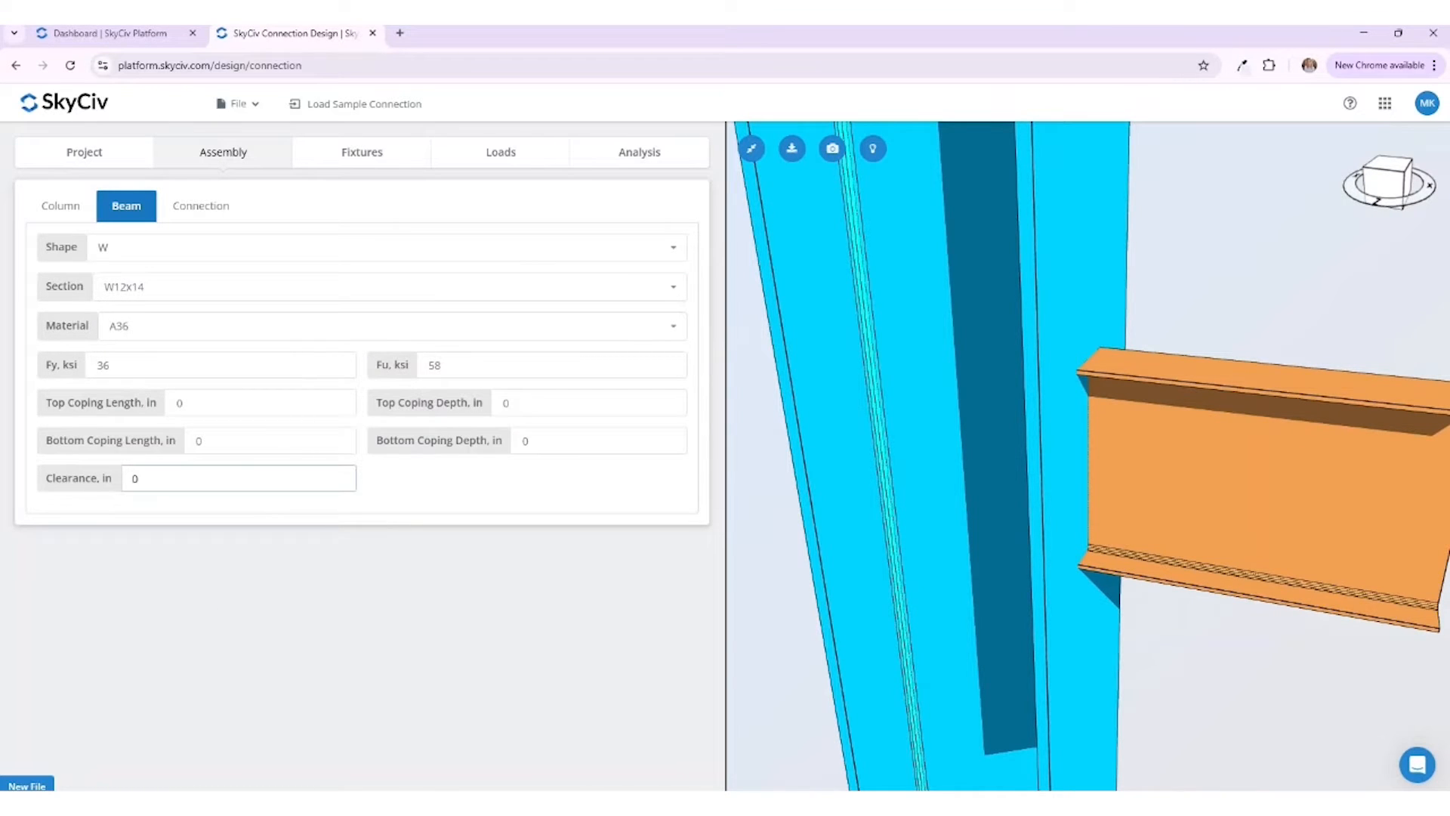
click(476, 492)
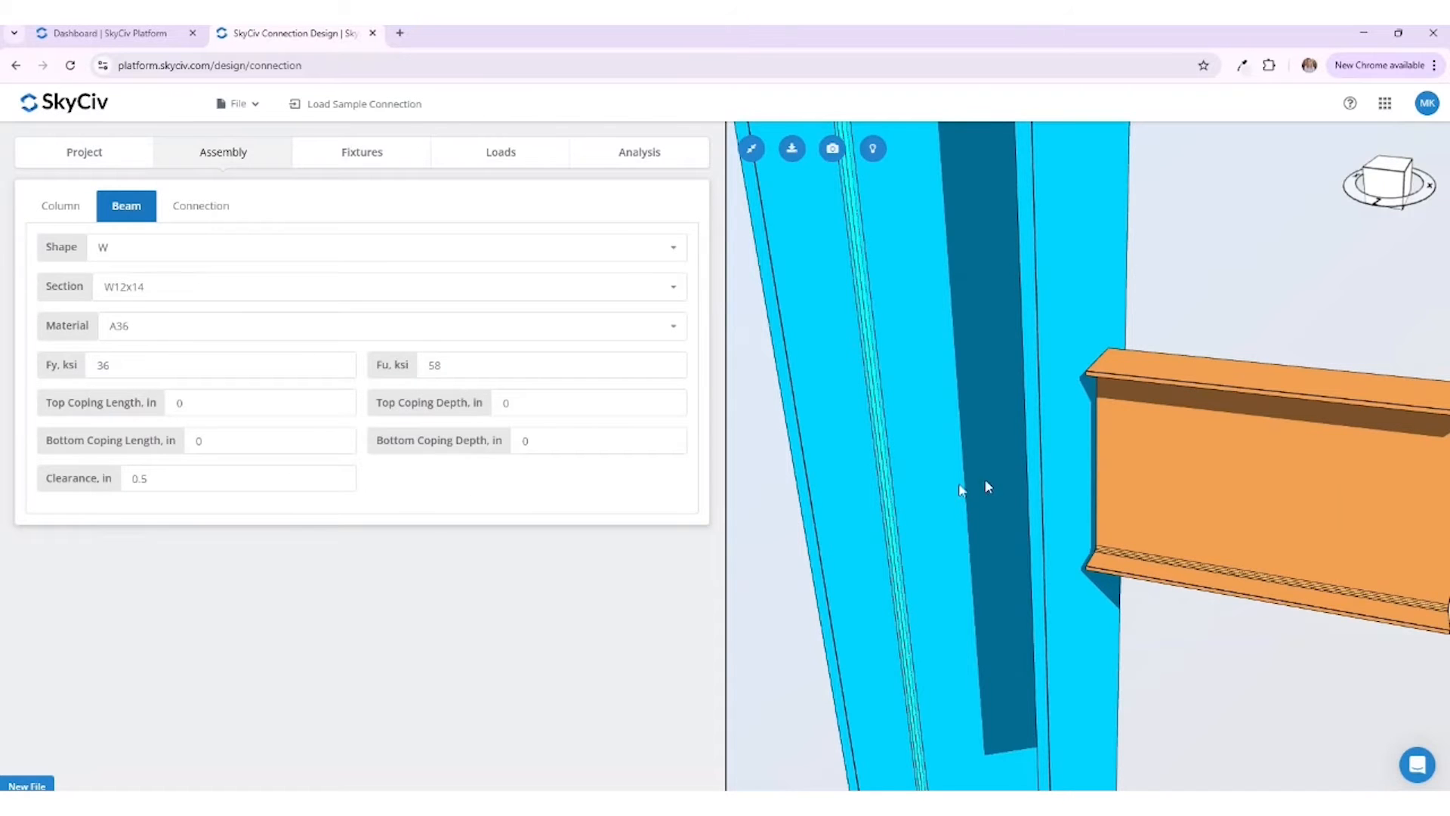
scroll(891, 501, down, 5)
scroll(891, 501, down, 4)
scroll(1204, 601, down, 4)
mouse_move(1203, 602)
mouse_down()
mouse_move(1023, 594)
mouse_move(1218, 594)
mouse_up()
Step: Assign A36 material to the connection plate and size it b 4 in, h 9 in and 0.5 in thick
click(219, 207)
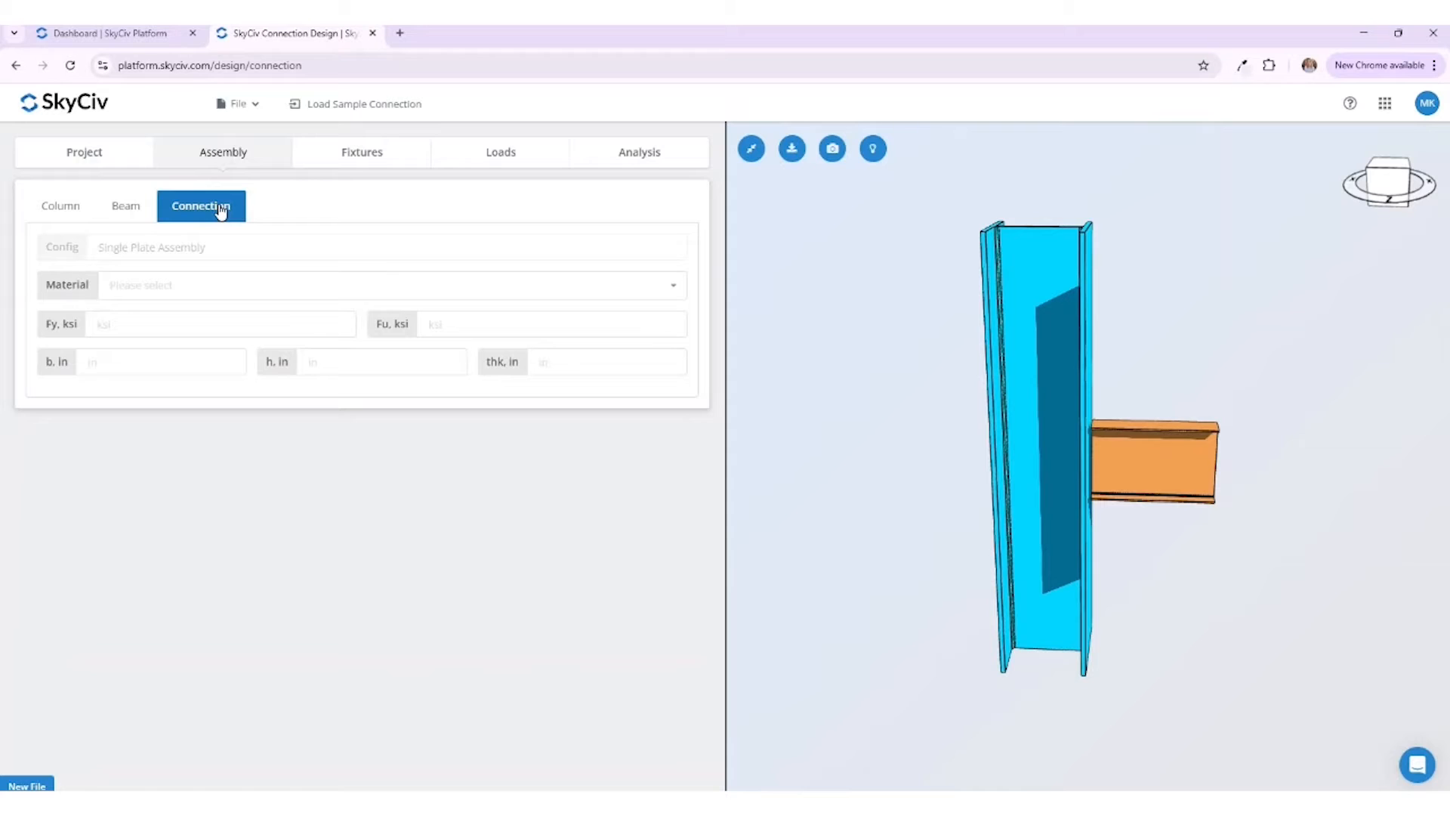
click(198, 287)
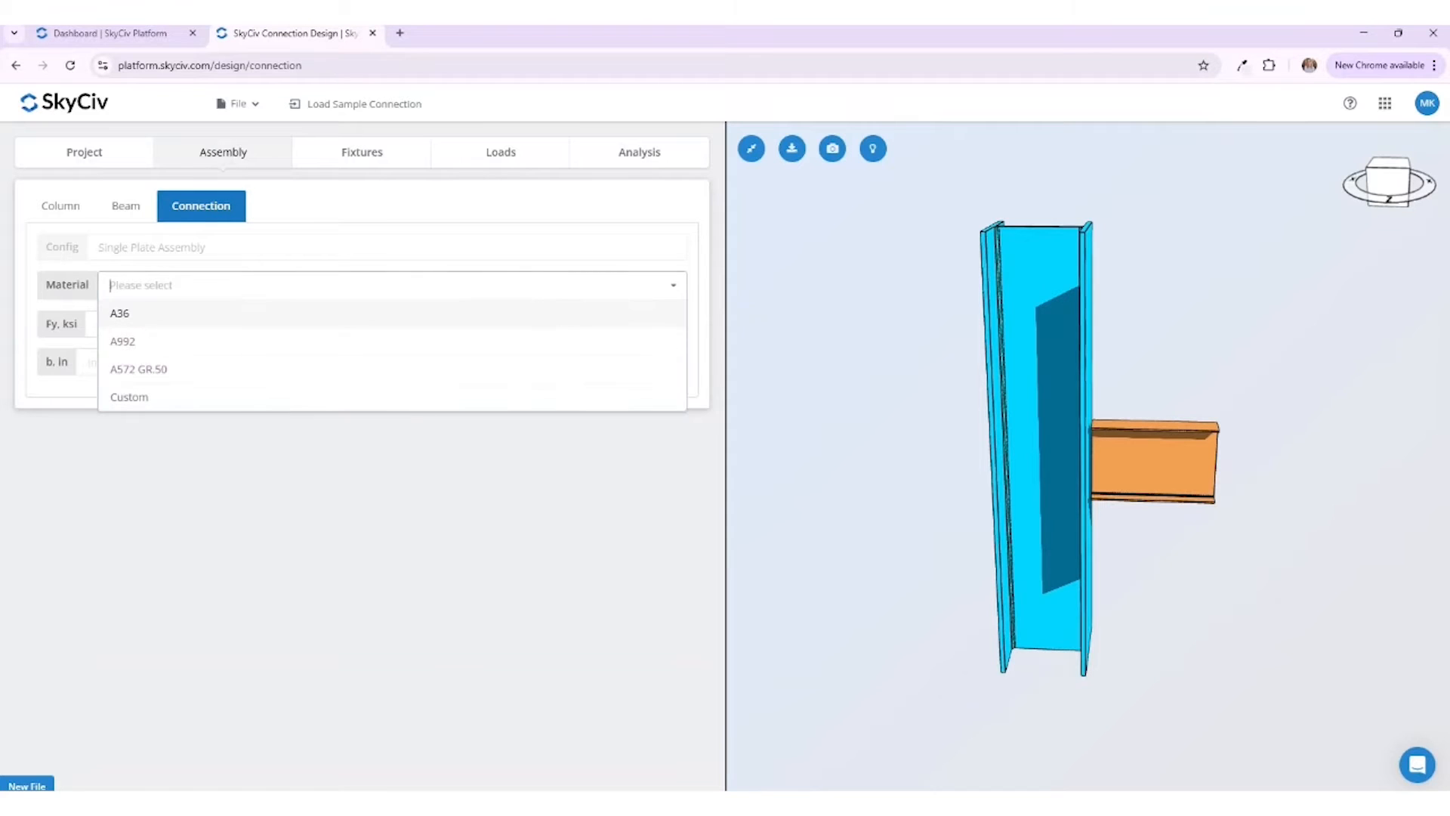
click(191, 314)
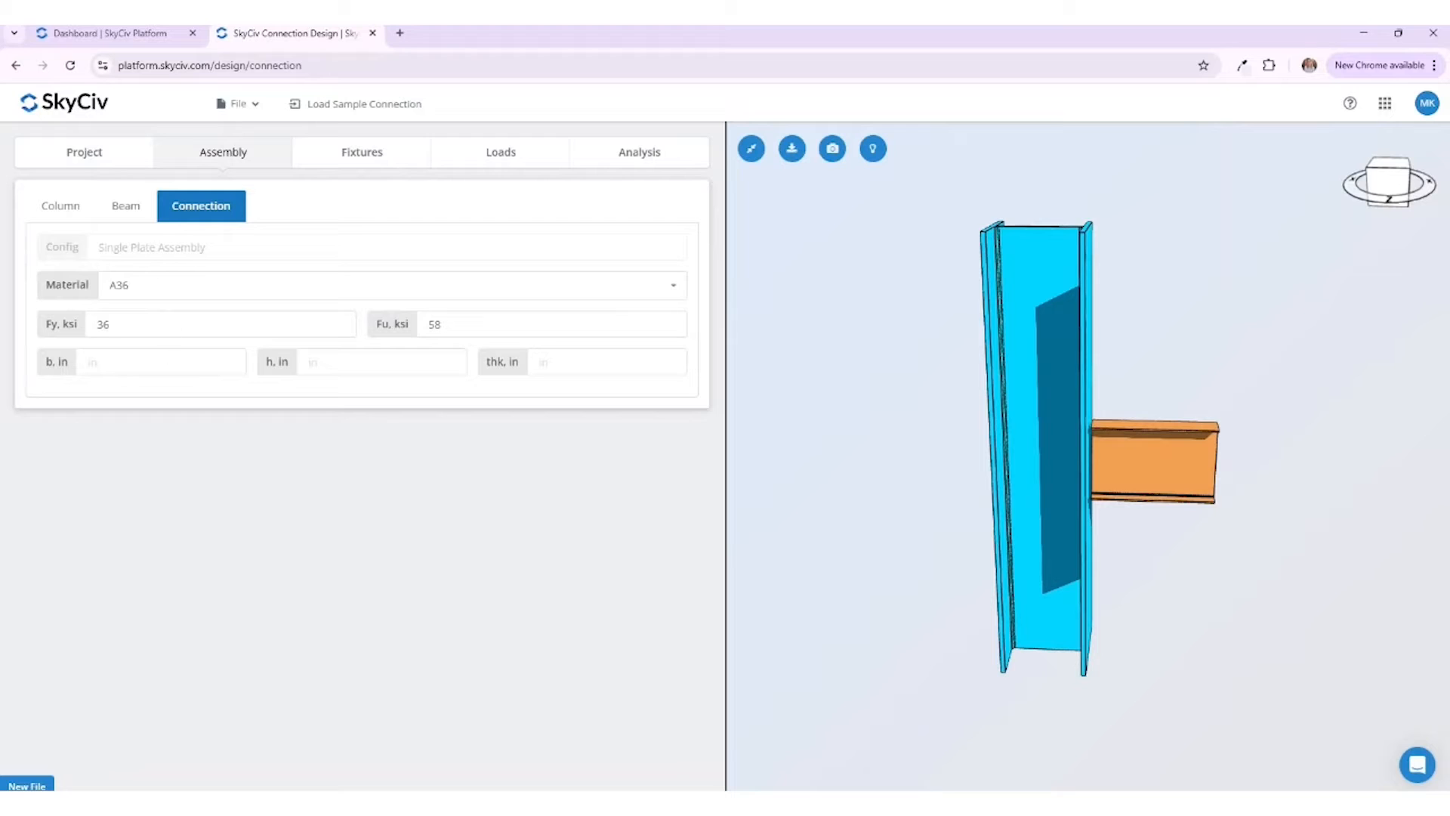
click(88, 362)
key(Tab)
key(Tab)
text(0.5)
drag(953, 479, 923, 463)
scroll(1135, 452, up, 4)
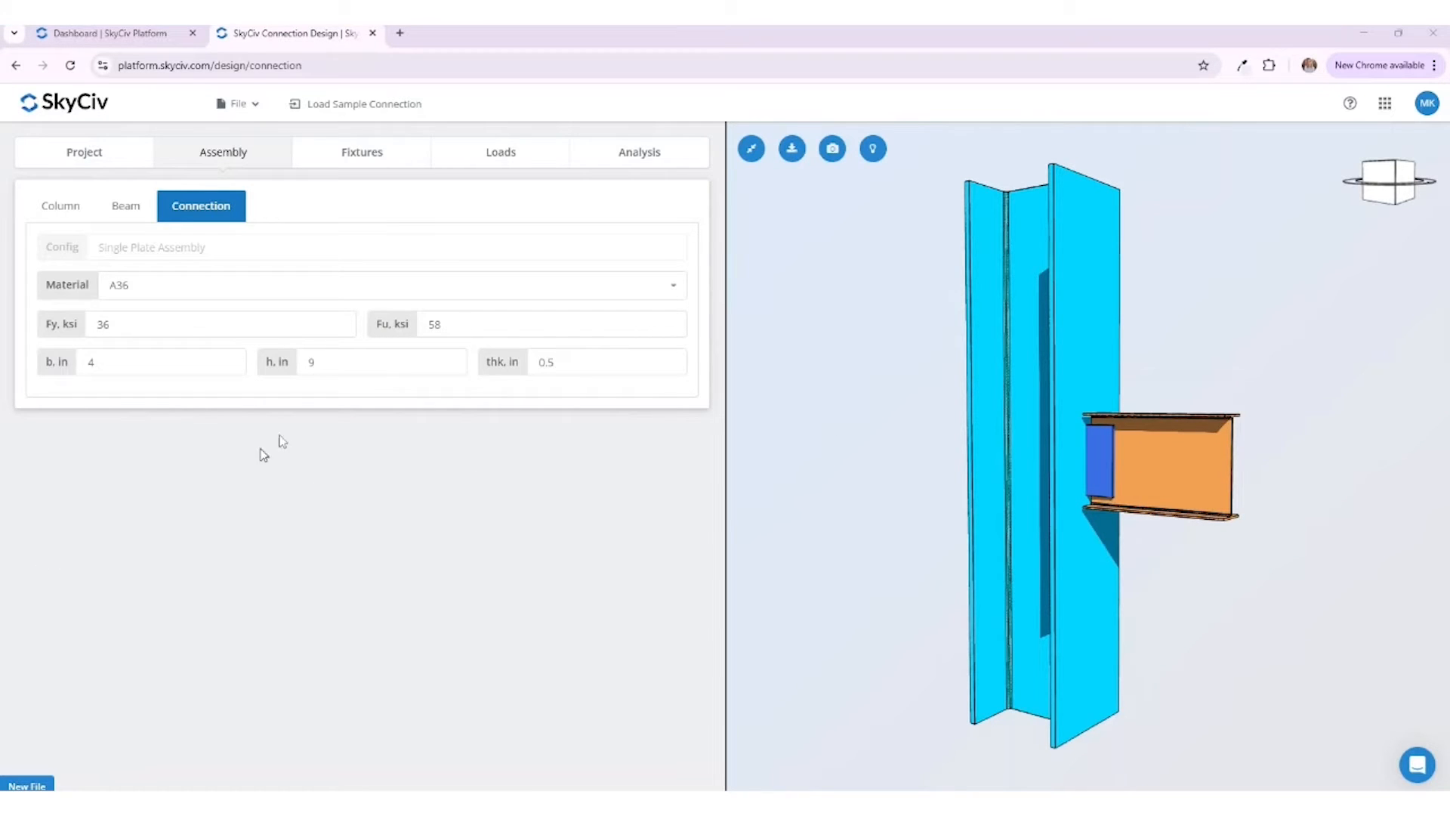
Step: Make the plate-to-beam-web fixture bolted, with STD holes at the beam and HSSL holes at the plate
click(362, 150)
click(269, 297)
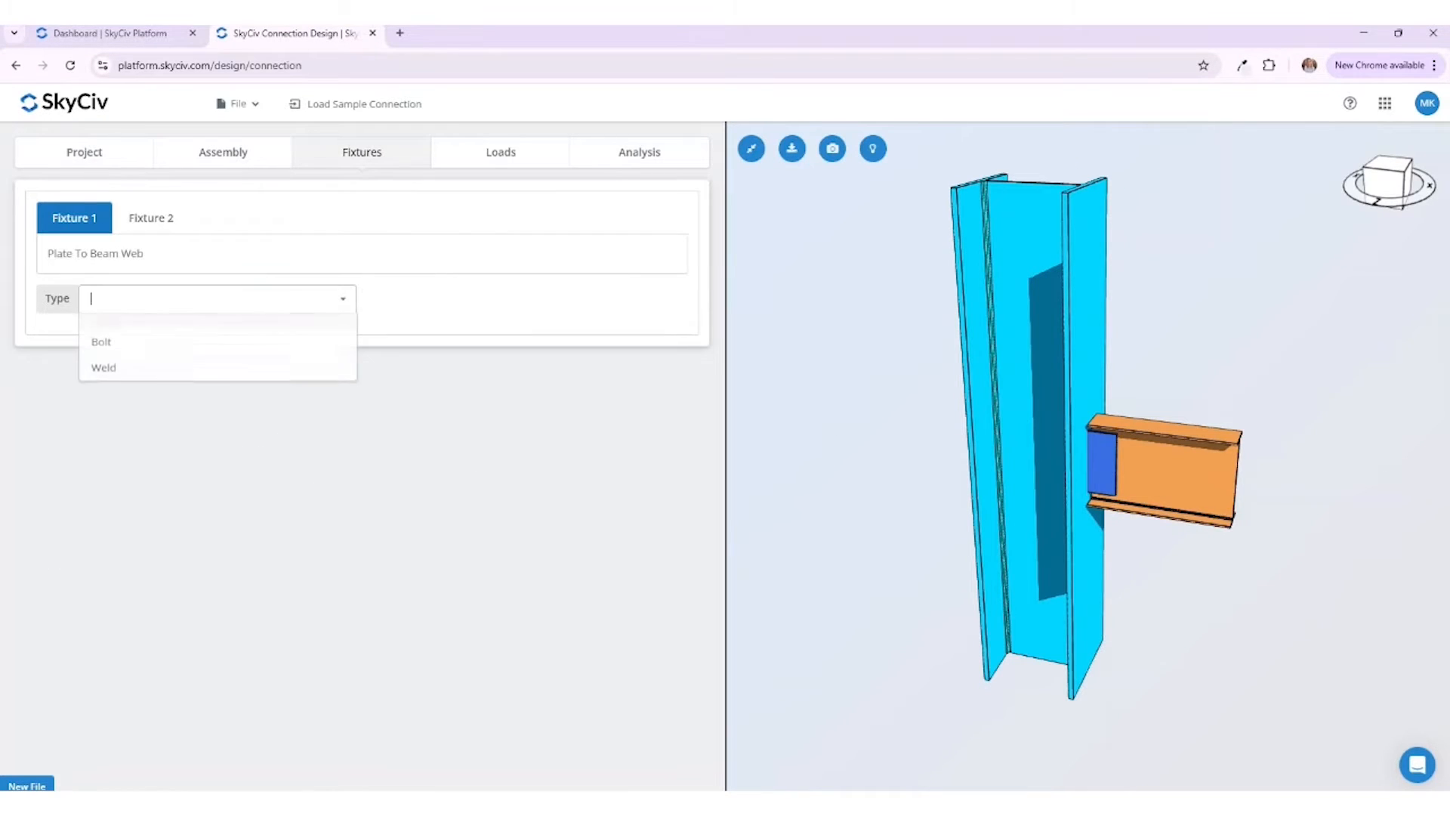
click(249, 346)
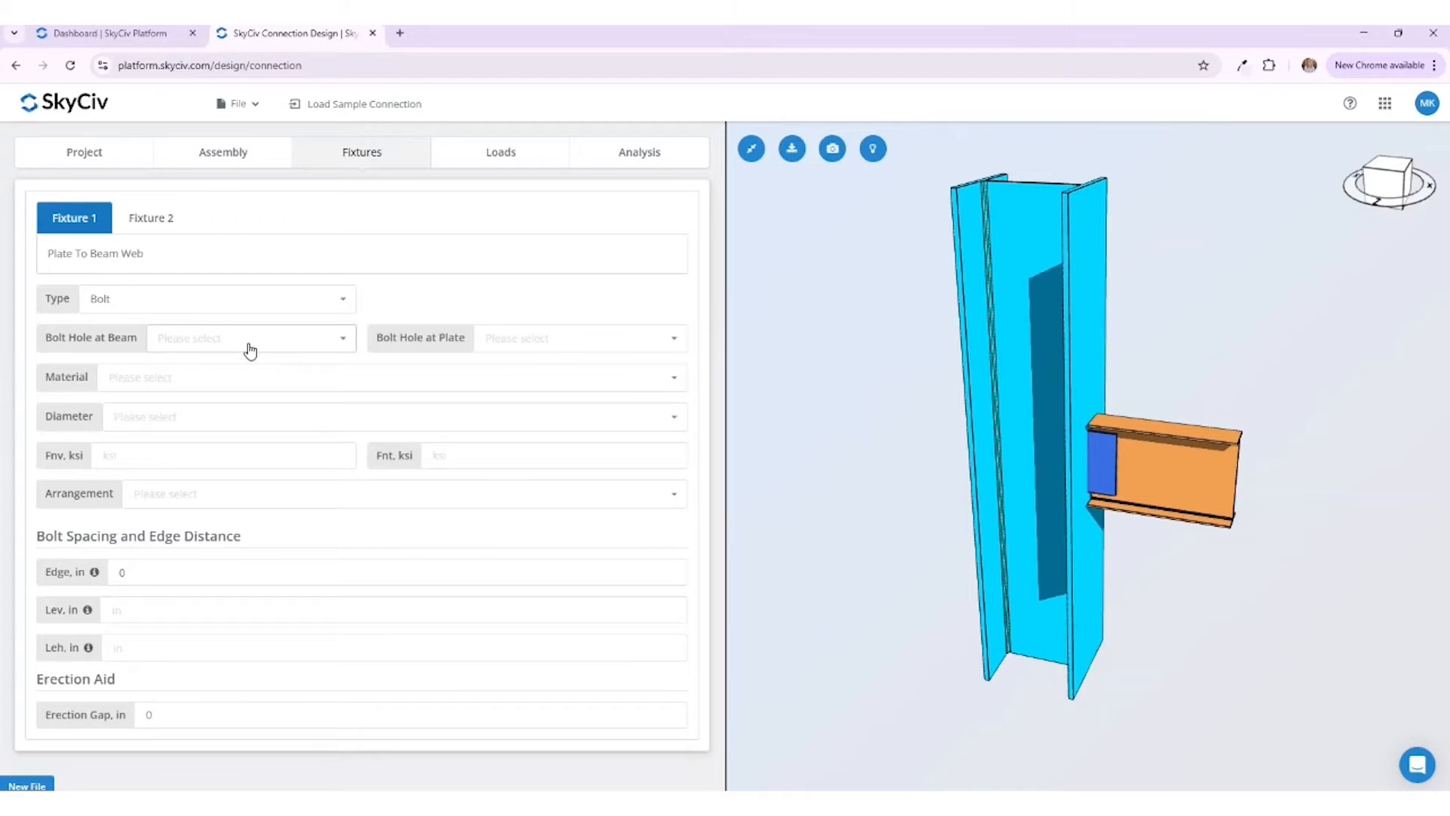
click(250, 340)
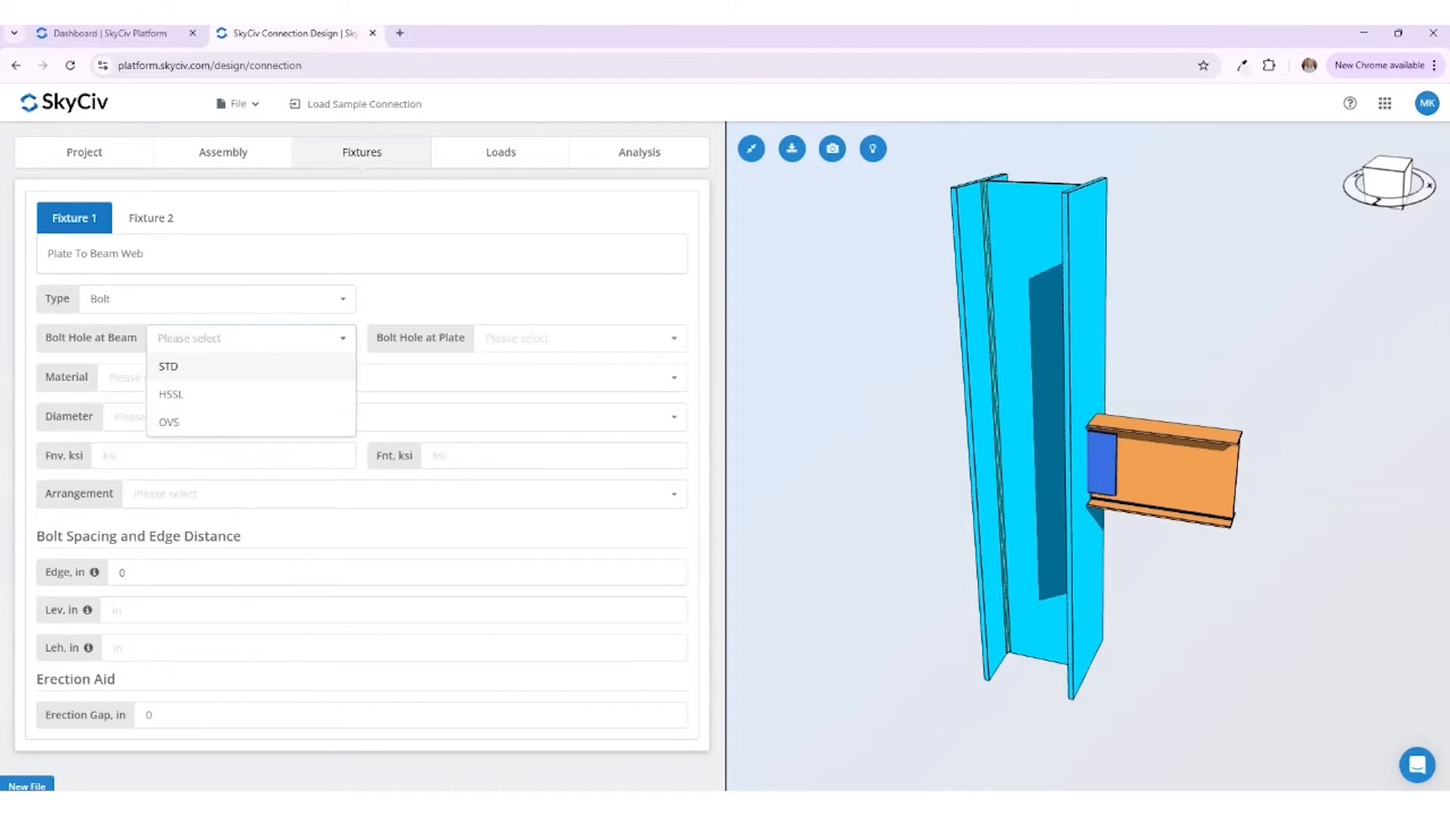
click(246, 367)
click(502, 348)
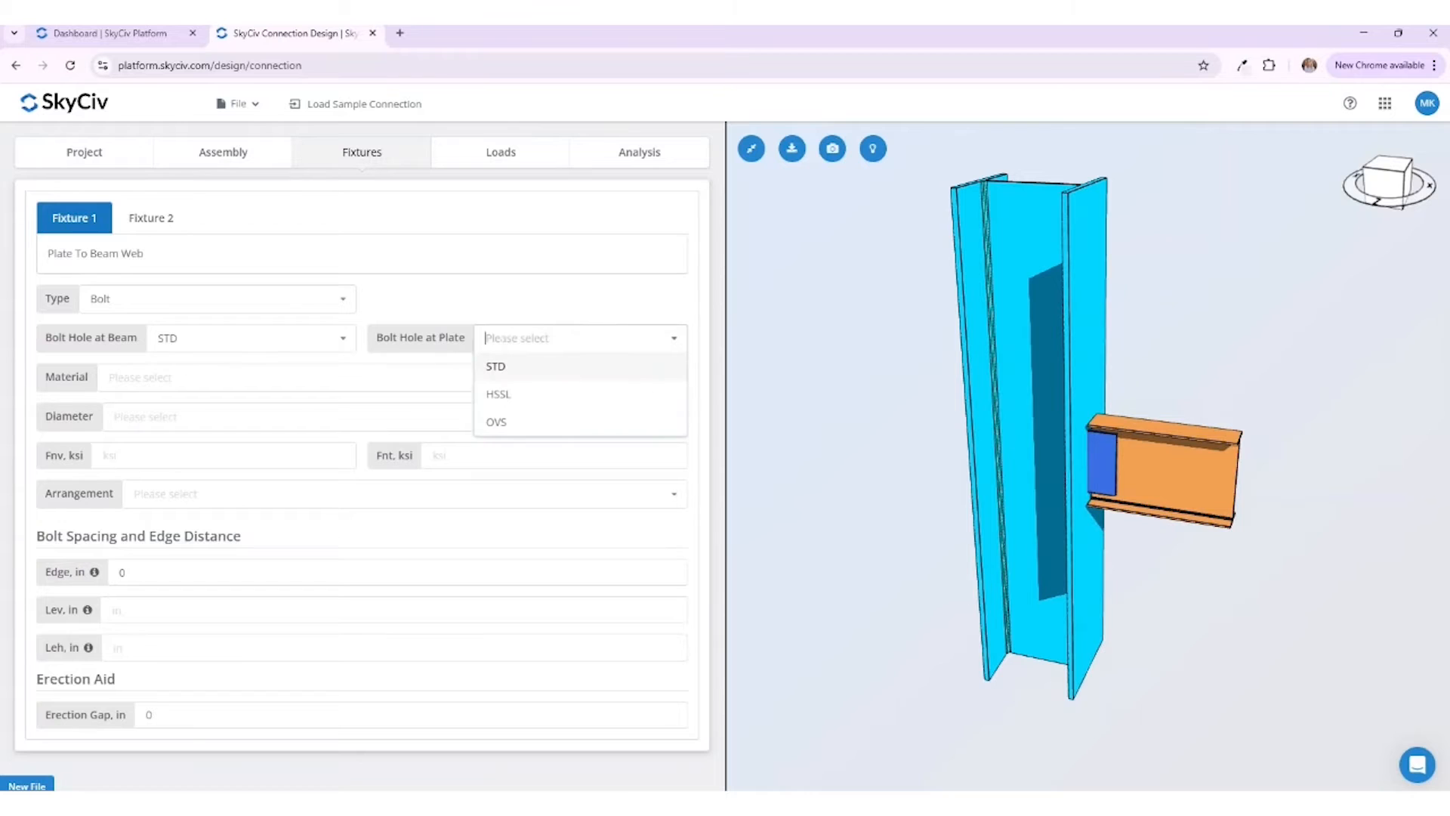
click(507, 391)
Step: Specify A325N bolts of 3/4 in diameter in a 3x1 arrangement for the plate-to-beam-web fixture
click(344, 380)
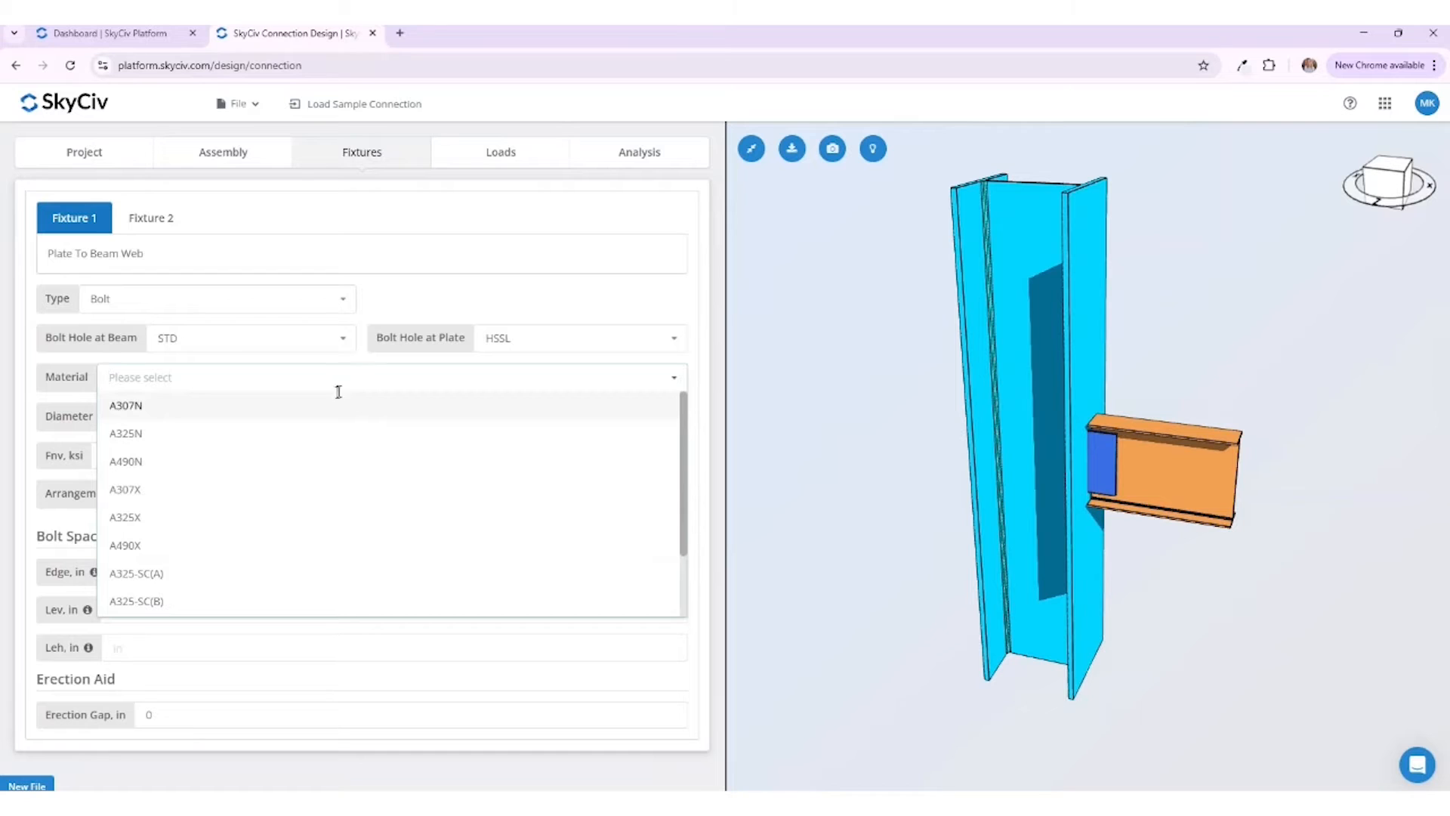
click(307, 433)
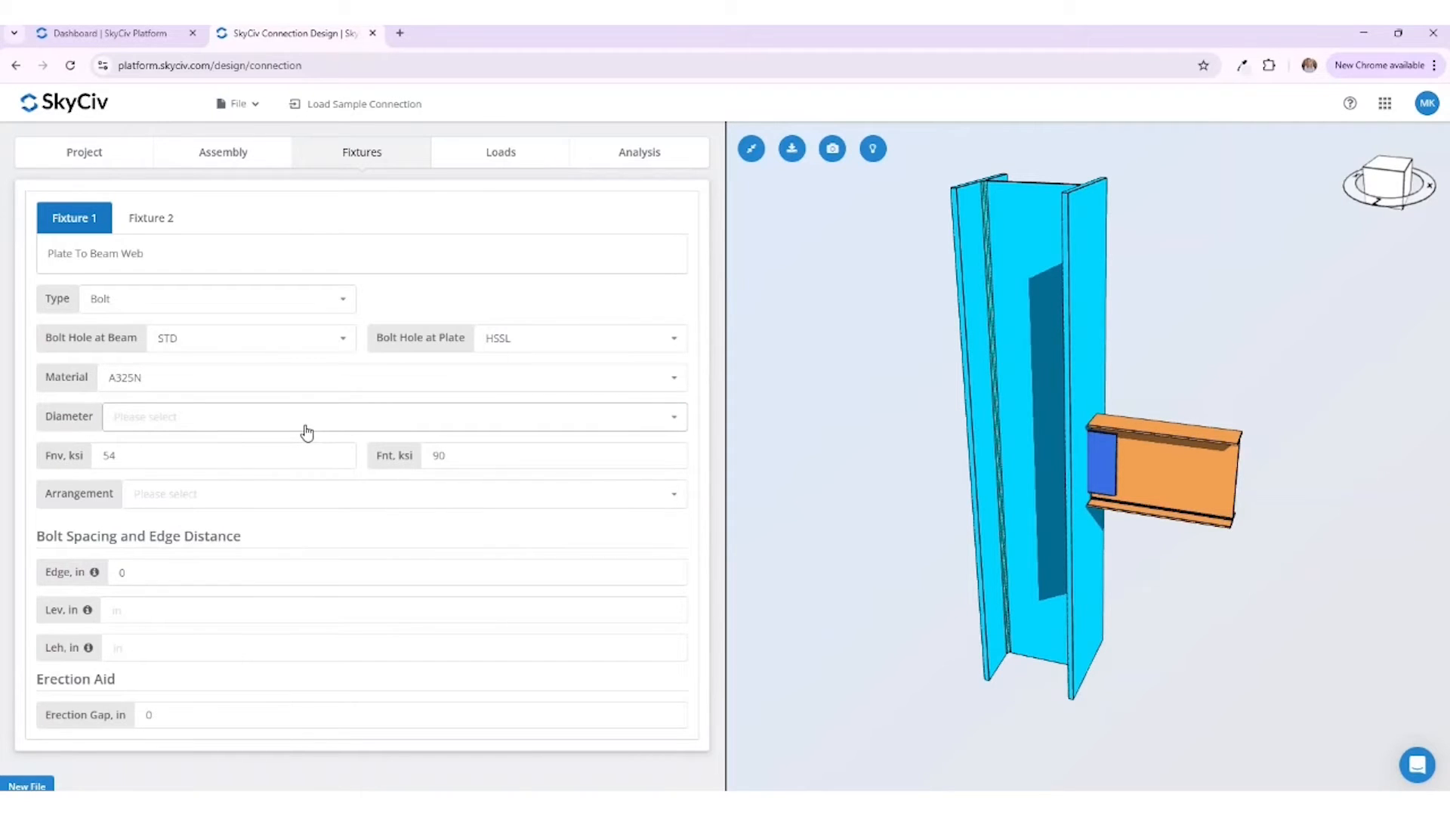
click(307, 423)
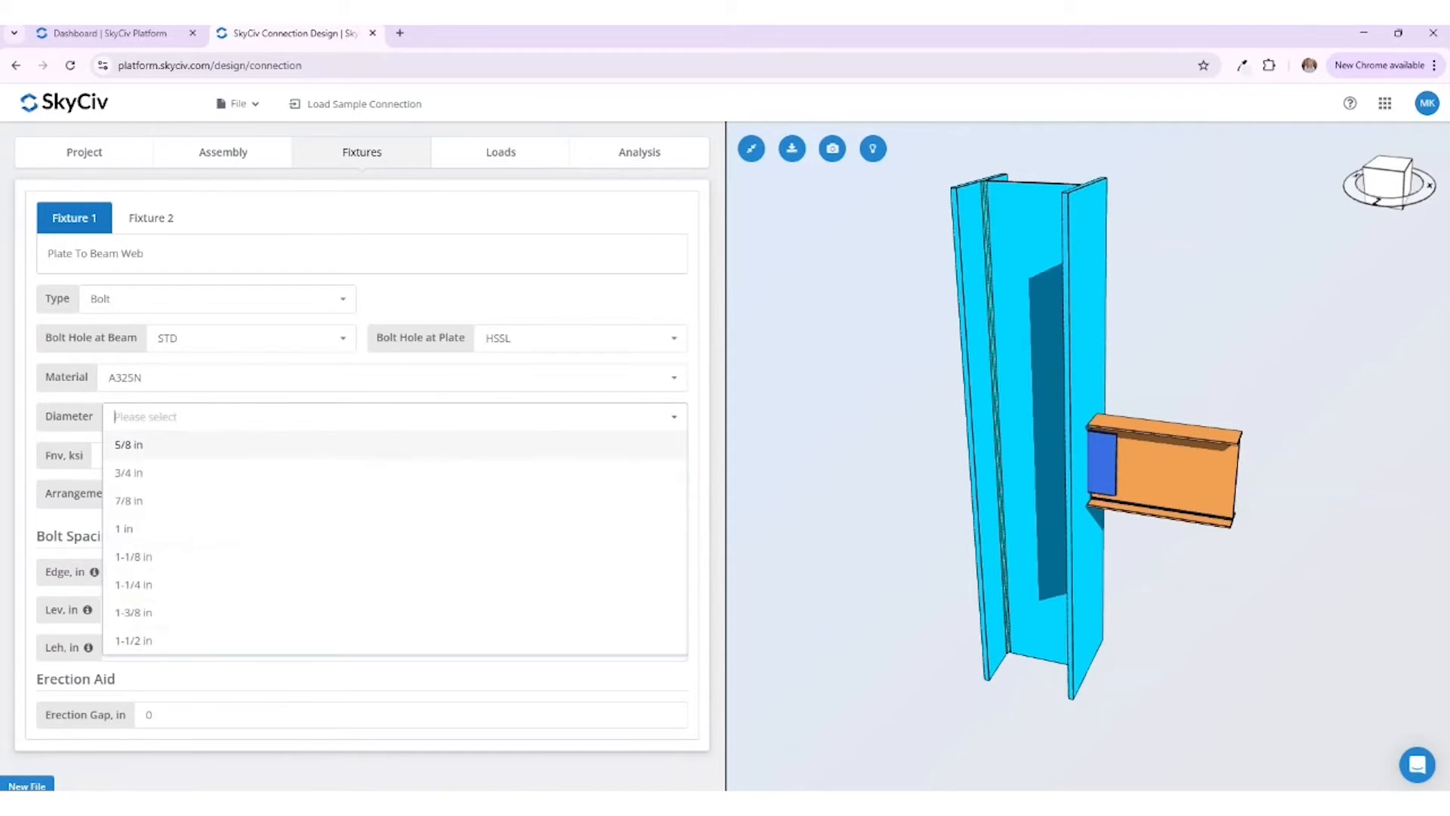
click(292, 474)
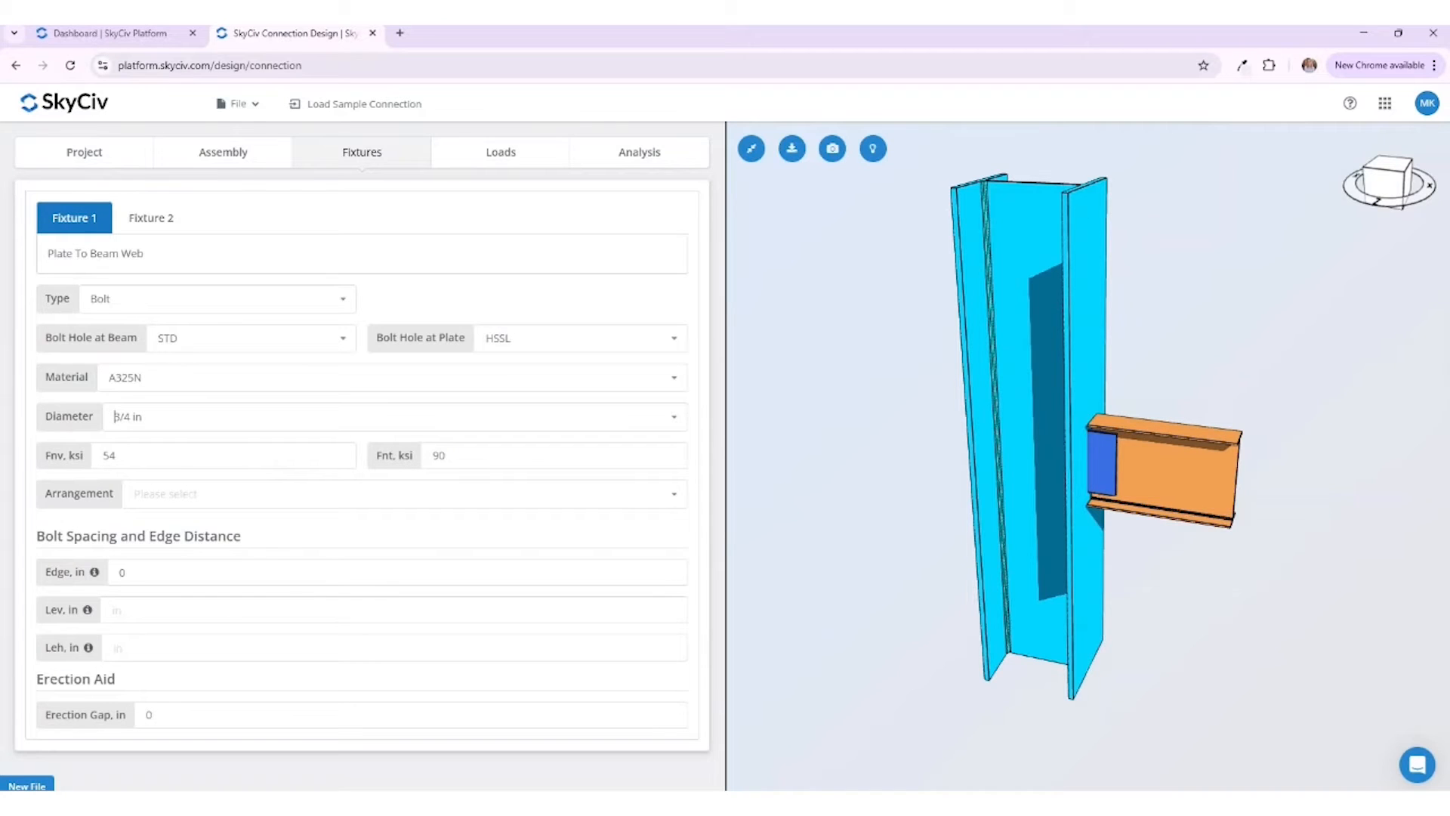
click(258, 496)
click(239, 552)
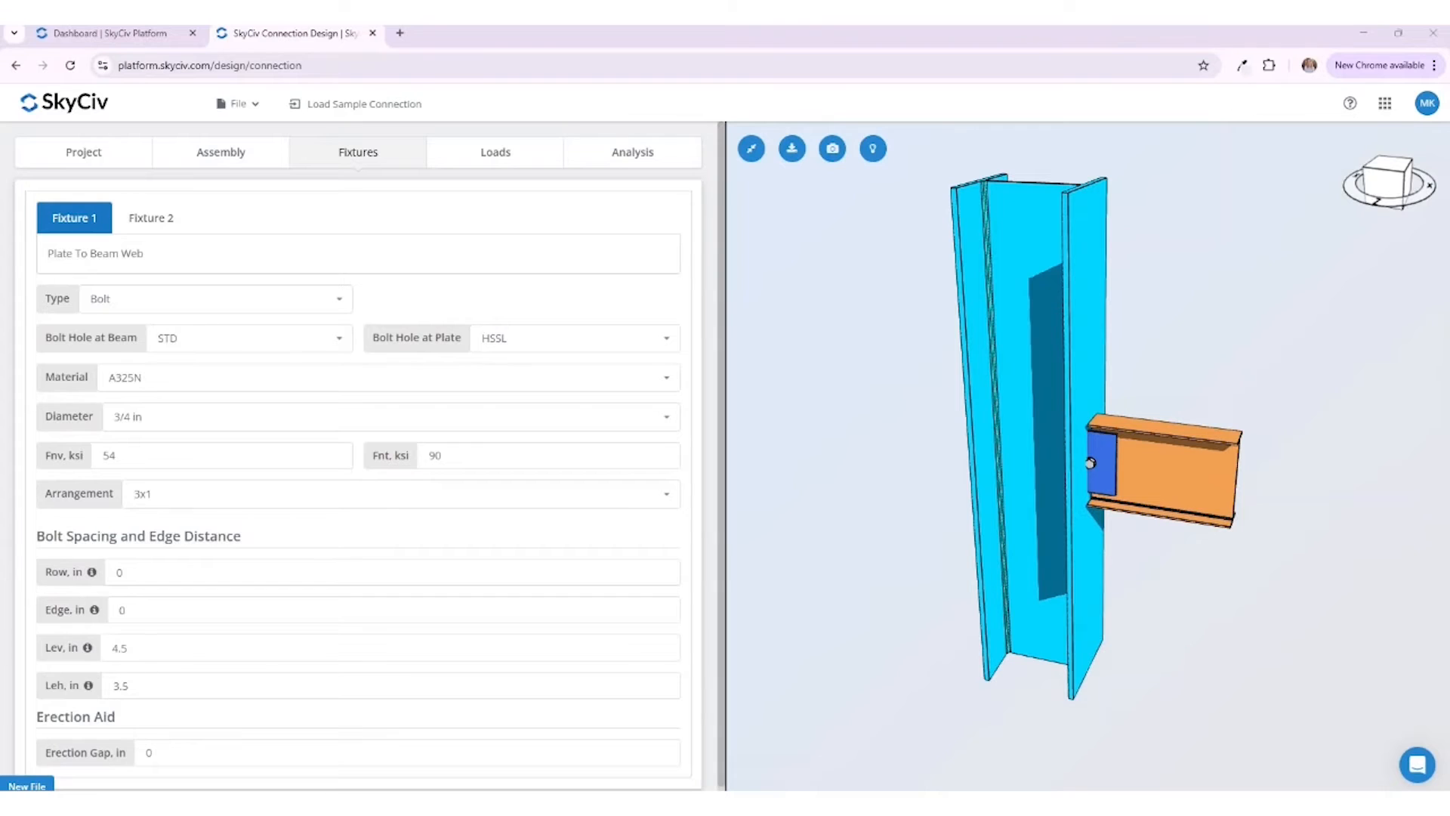
Step: Set the bolts' row spacing to 3 in and their edge distance to 2 in
click(218, 576)
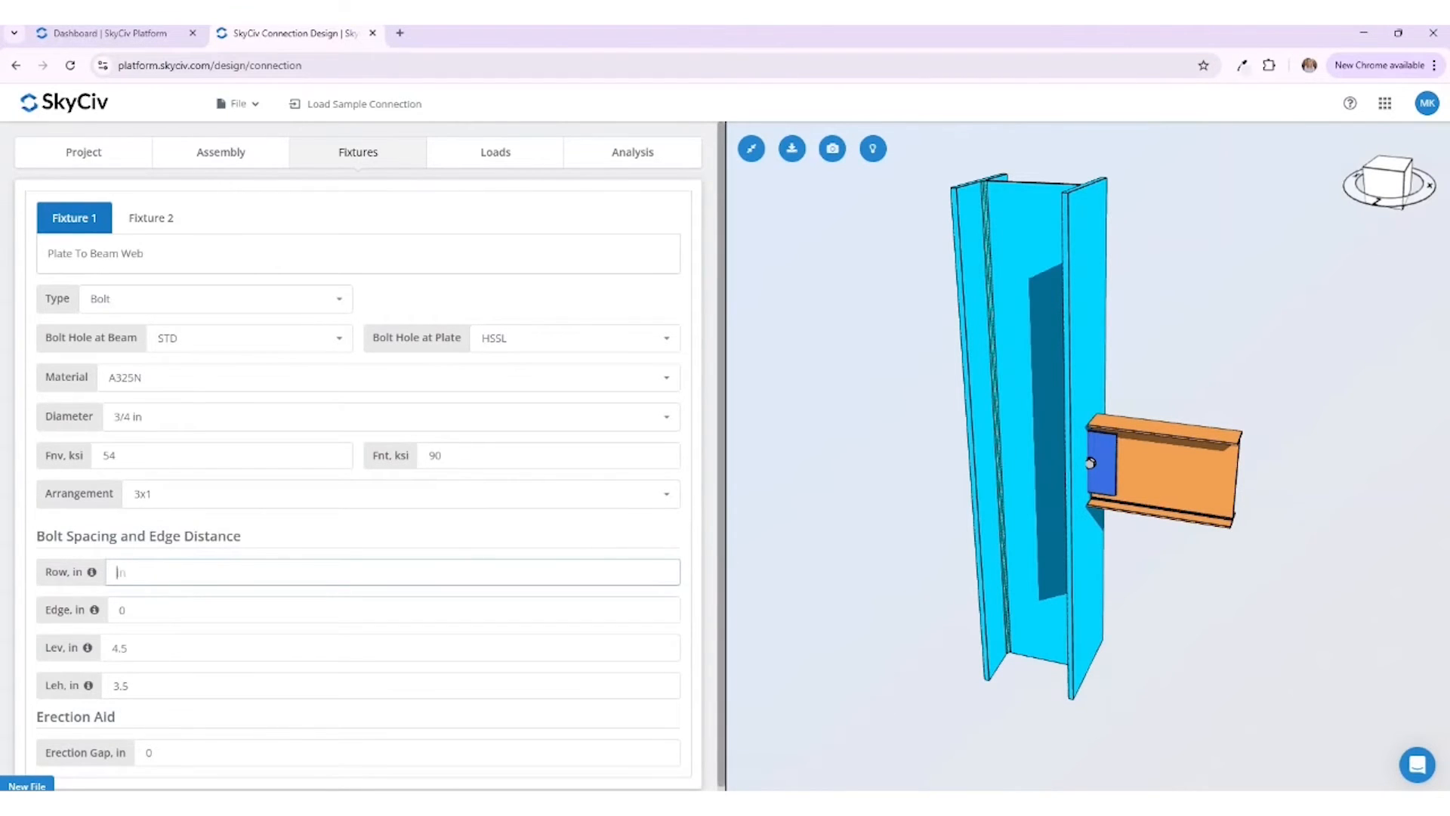
key(Tab)
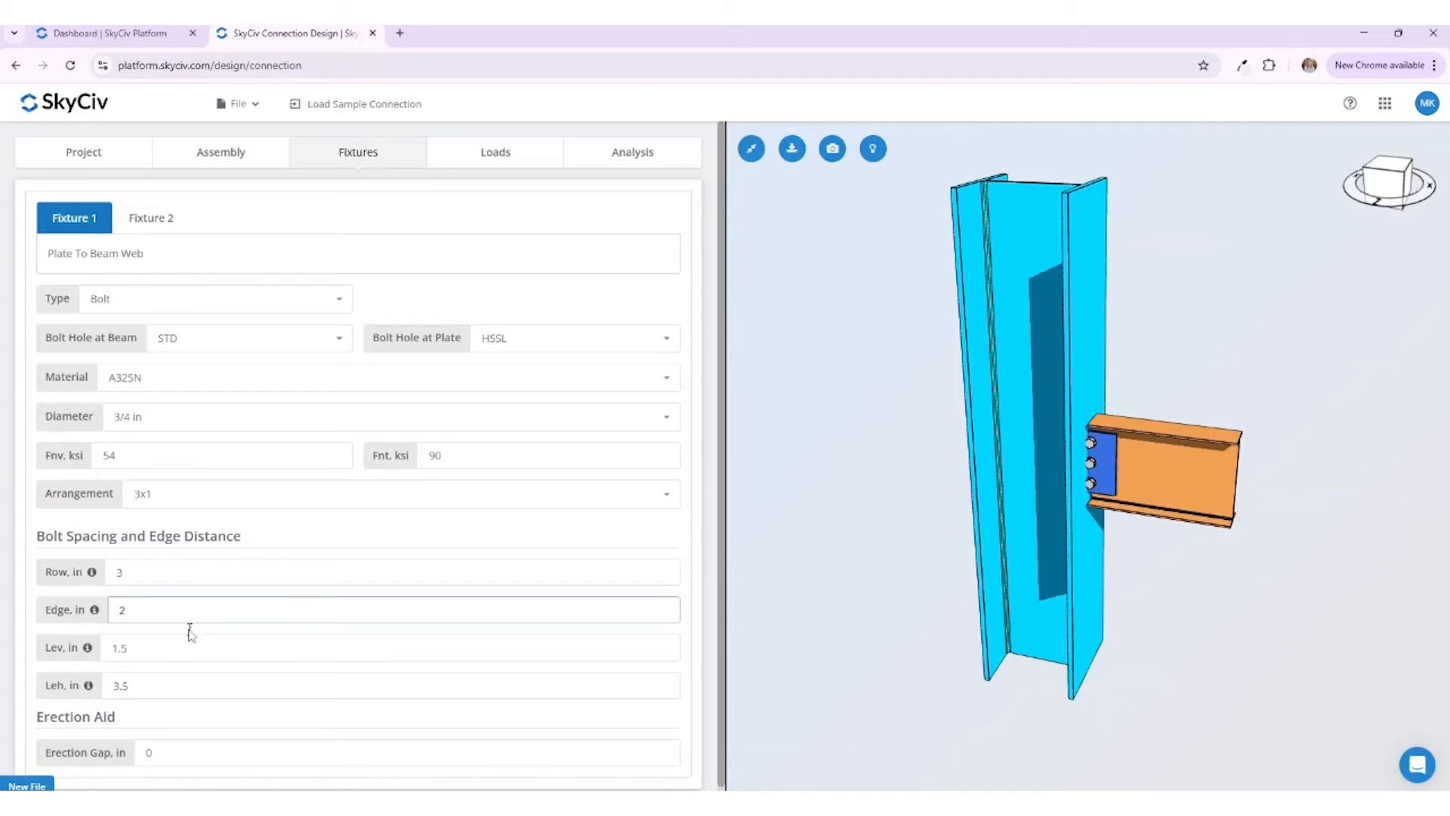
key(Tab)
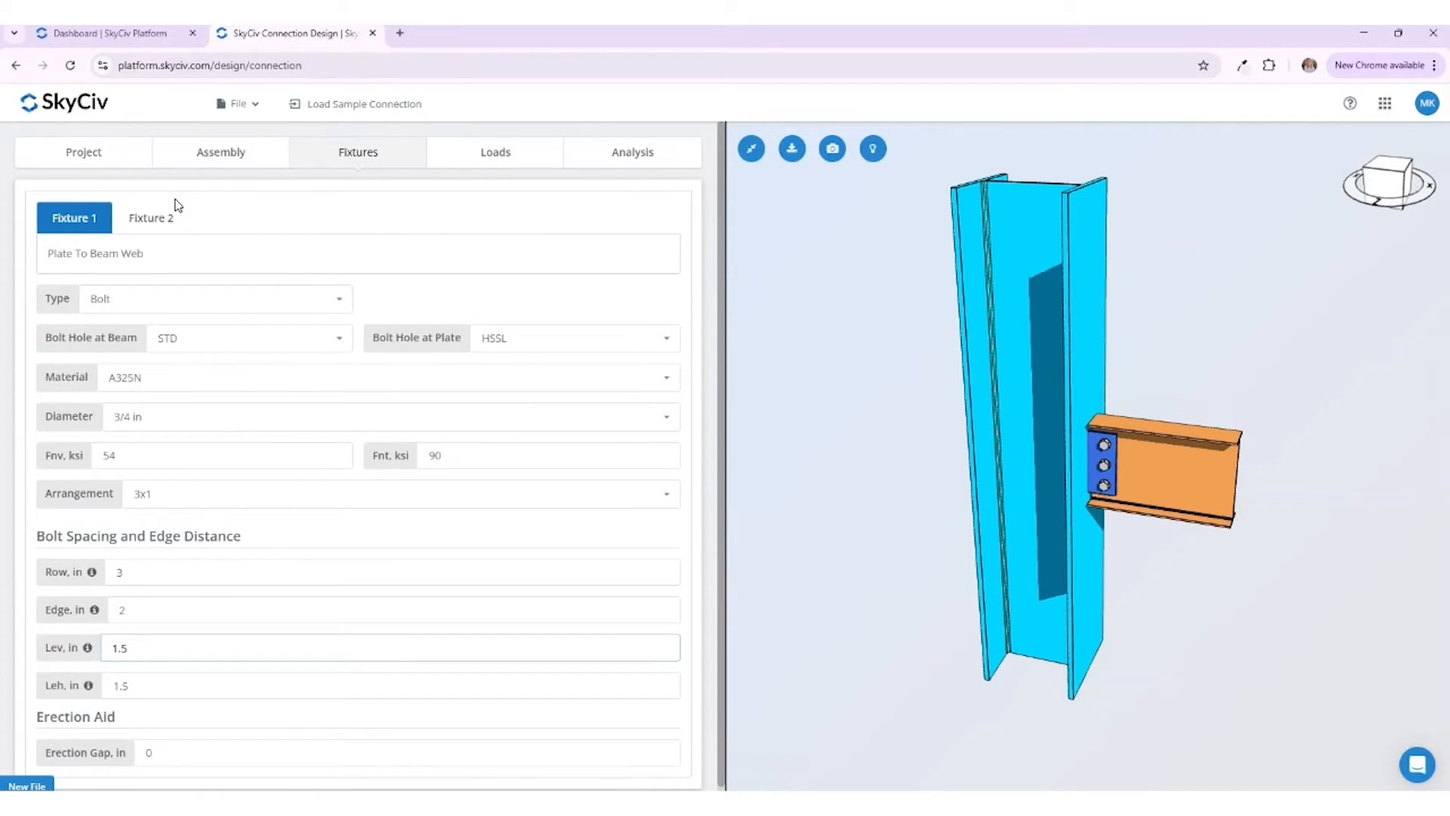
Step: Set the plate-to-column-flange weld to E60XX with a 0.3125 in size and inspect the connection in the 3D model
click(151, 218)
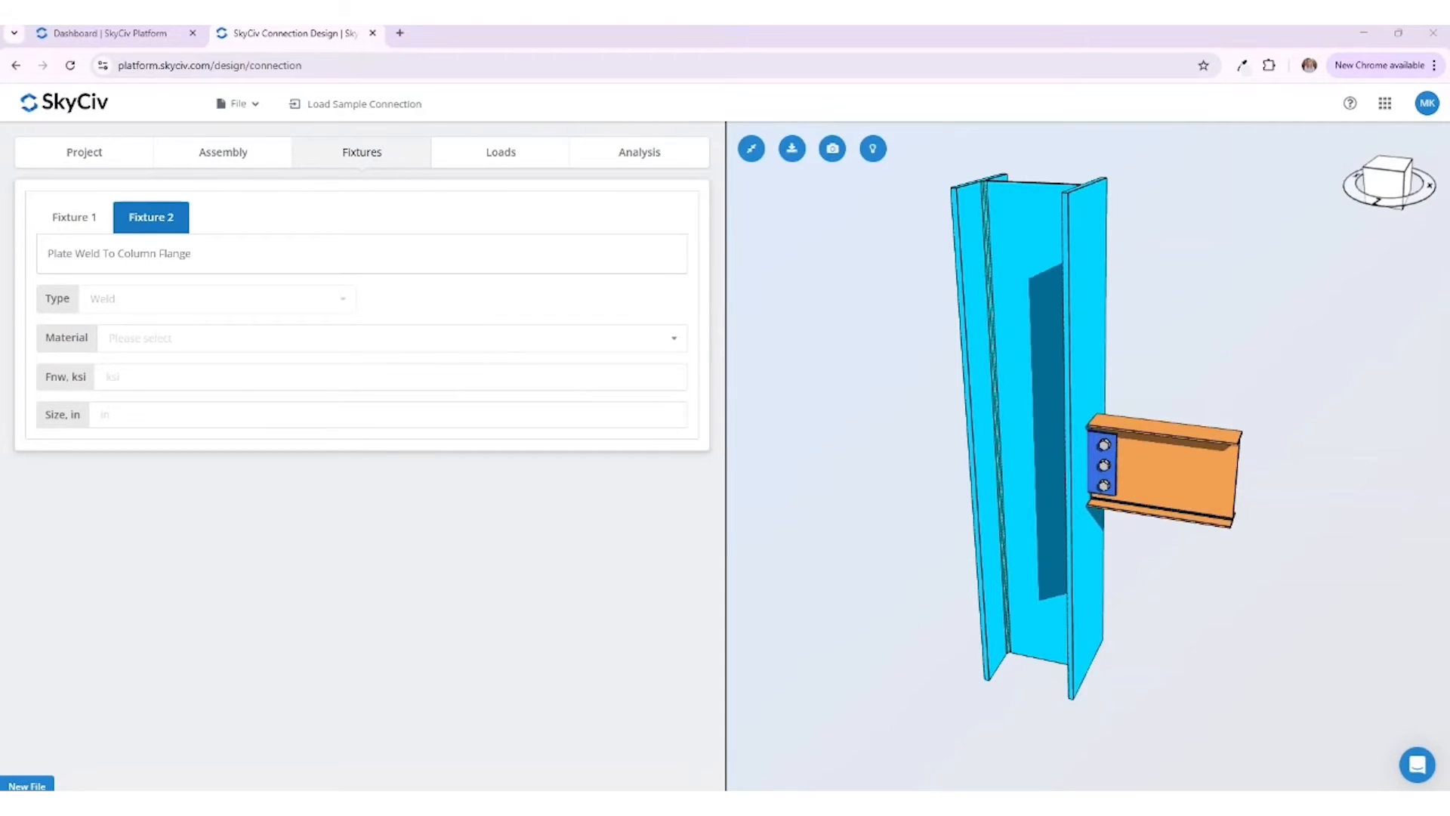
click(259, 340)
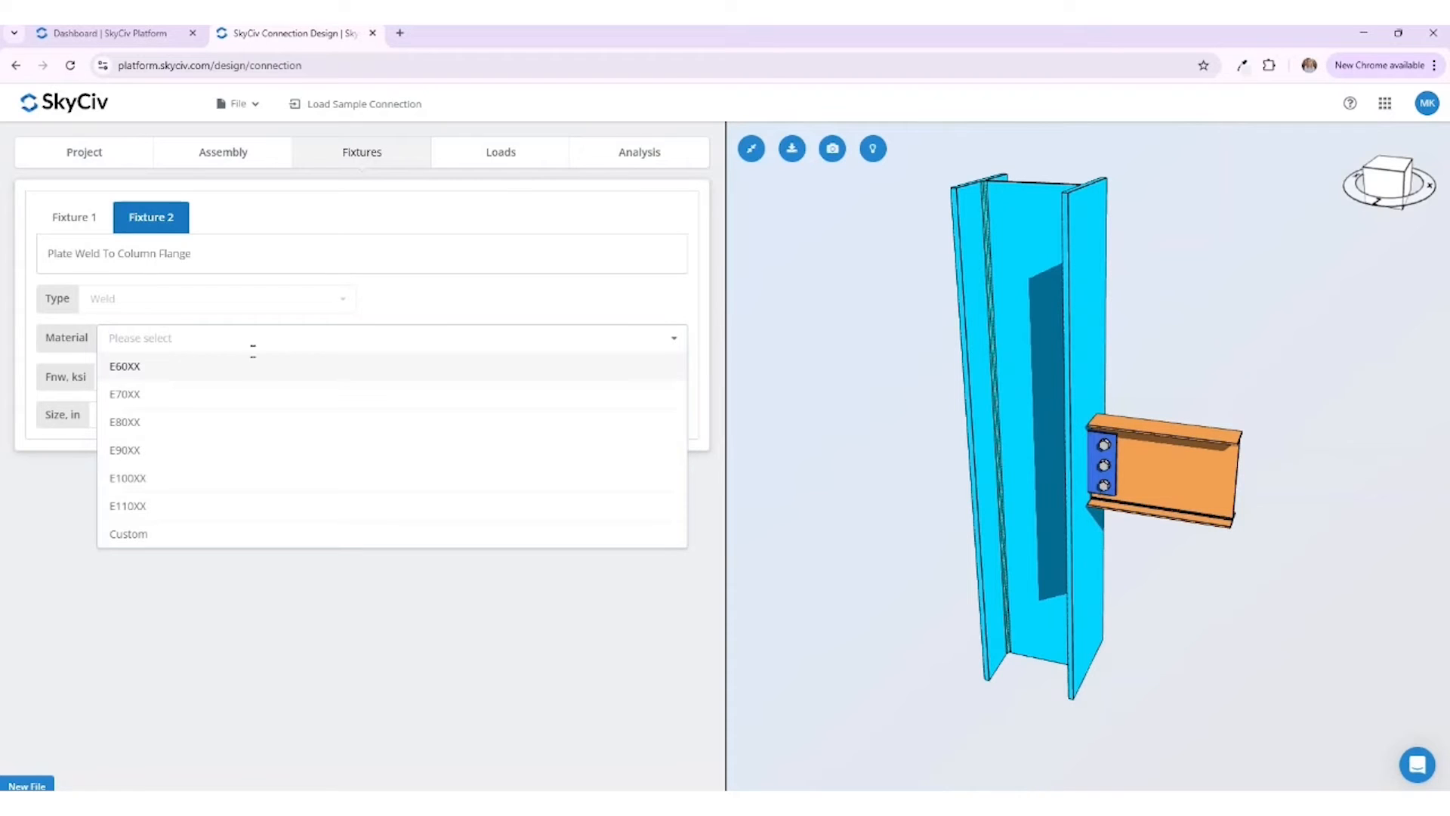
click(246, 371)
click(226, 414)
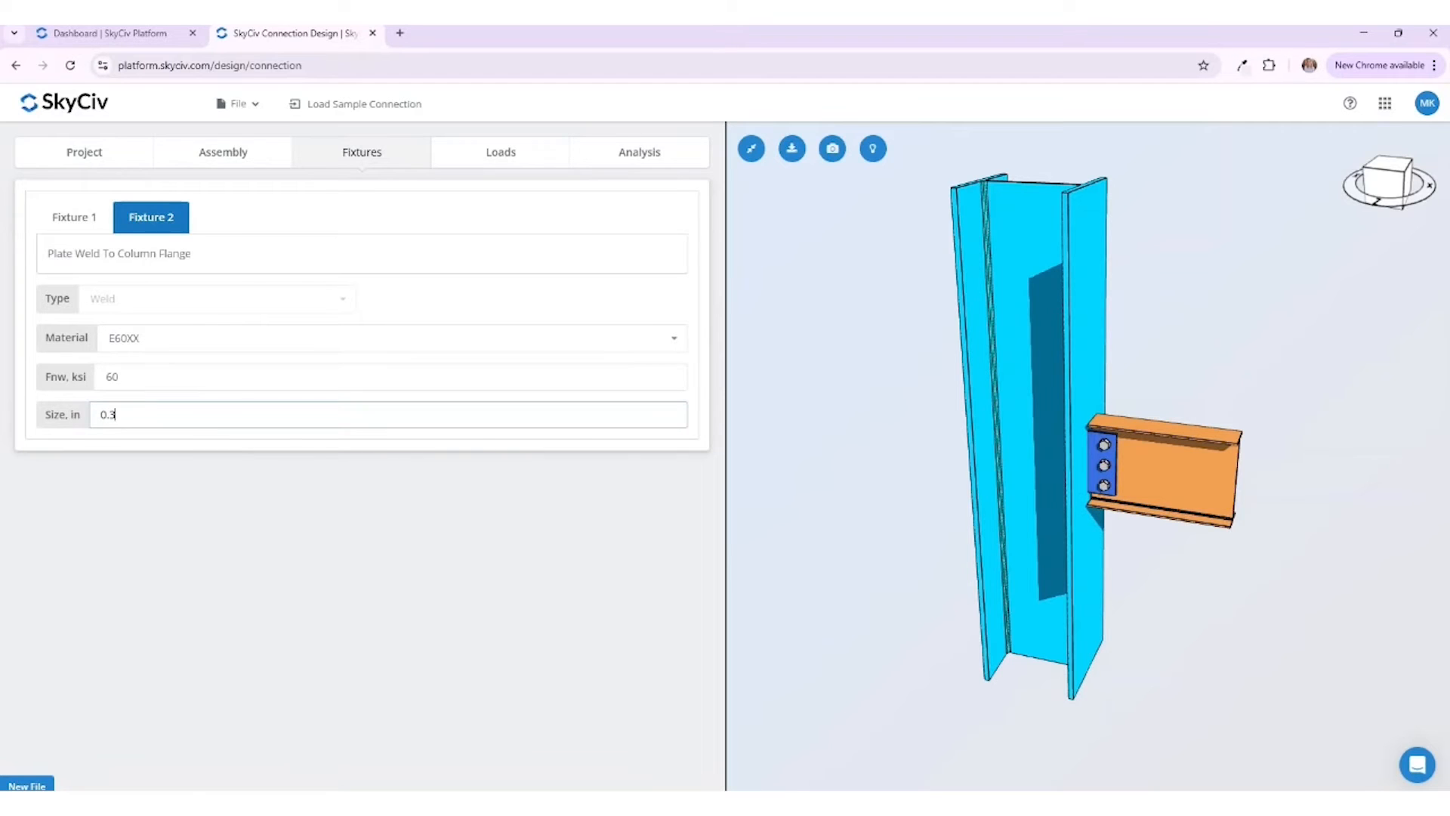
click(277, 552)
scroll(1096, 494, up, 6)
scroll(1276, 540, up, 3)
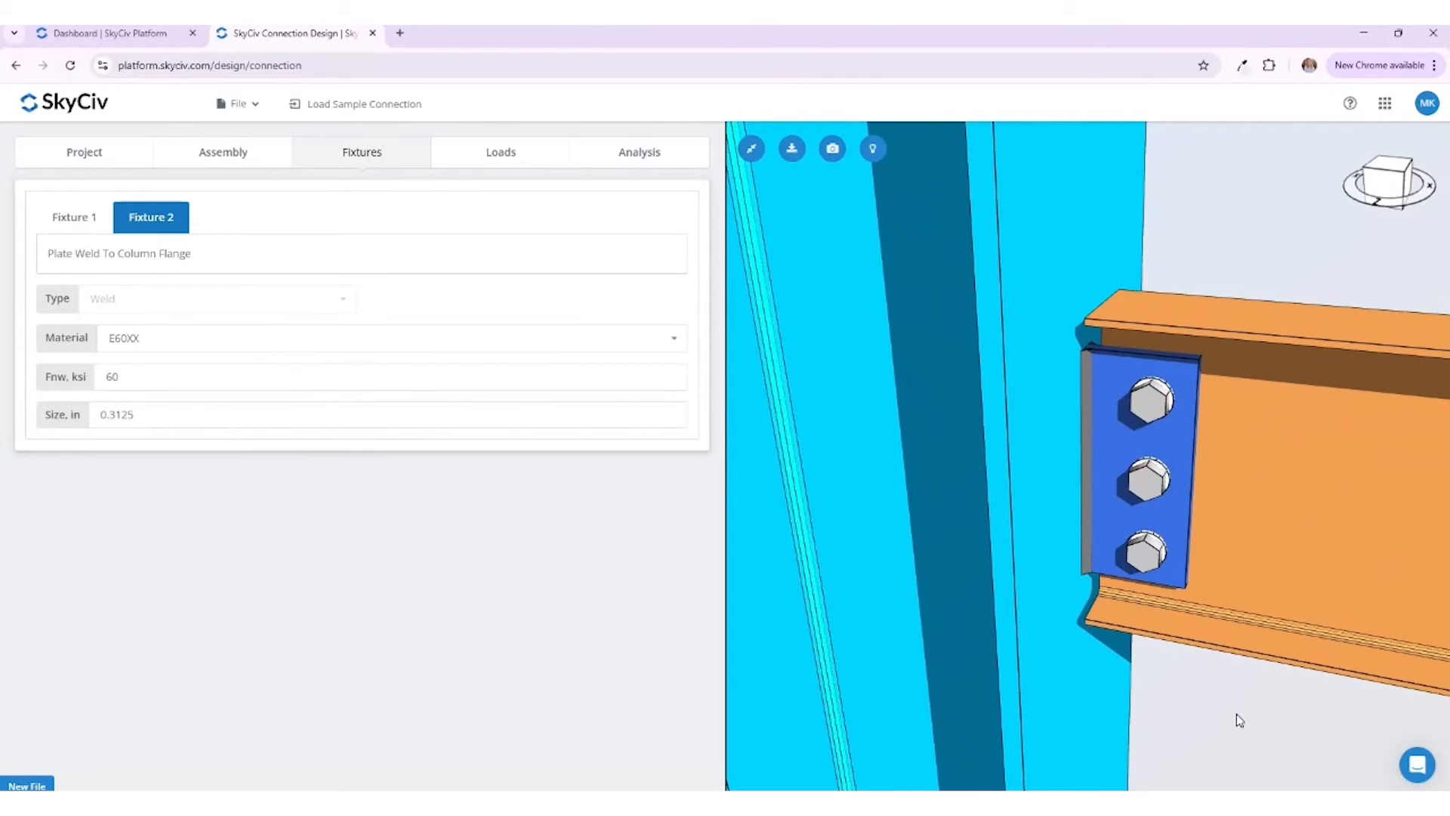
drag(1240, 740, 1207, 687)
scroll(1206, 683, down, 8)
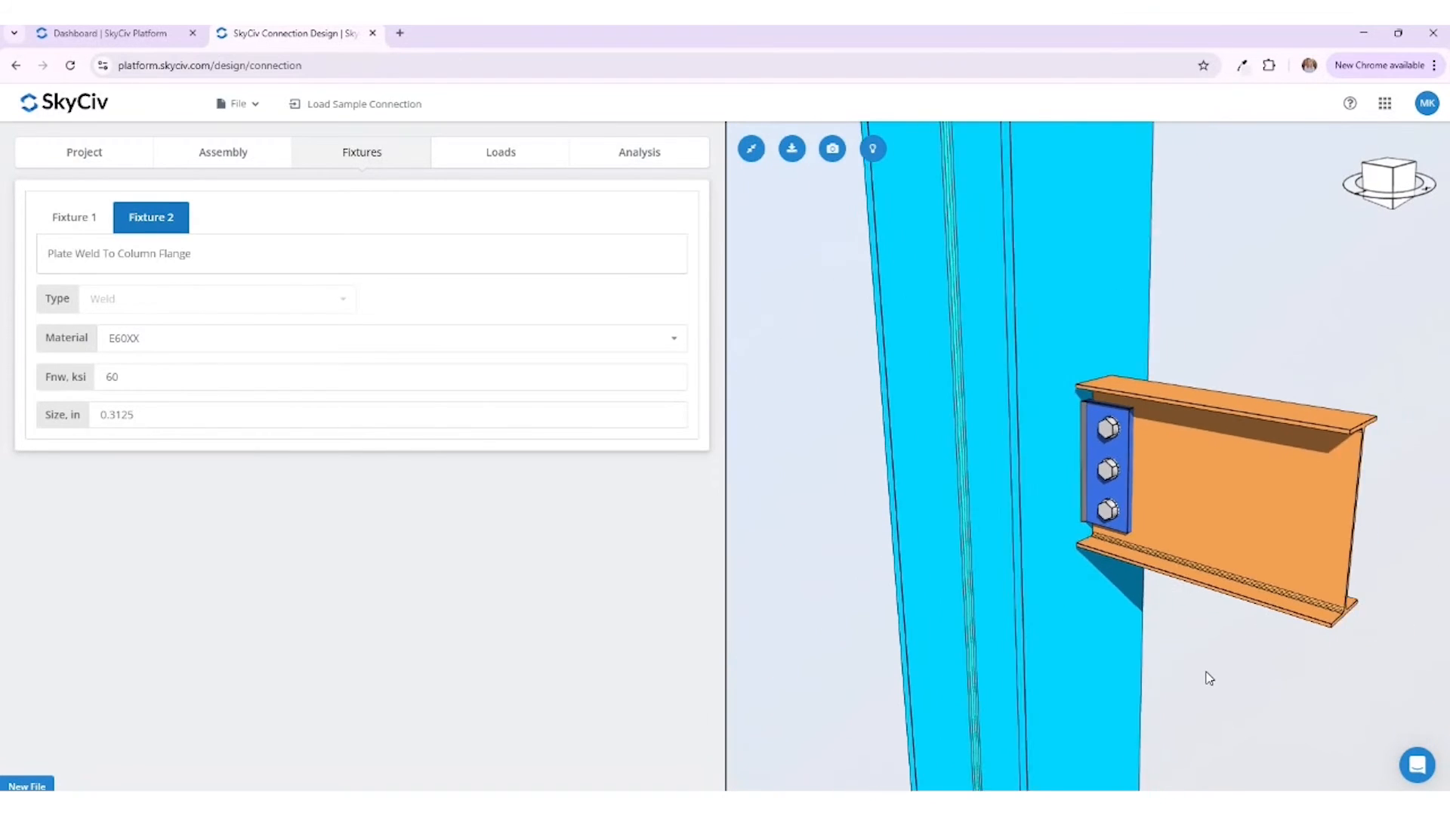
scroll(1207, 677, down, 3)
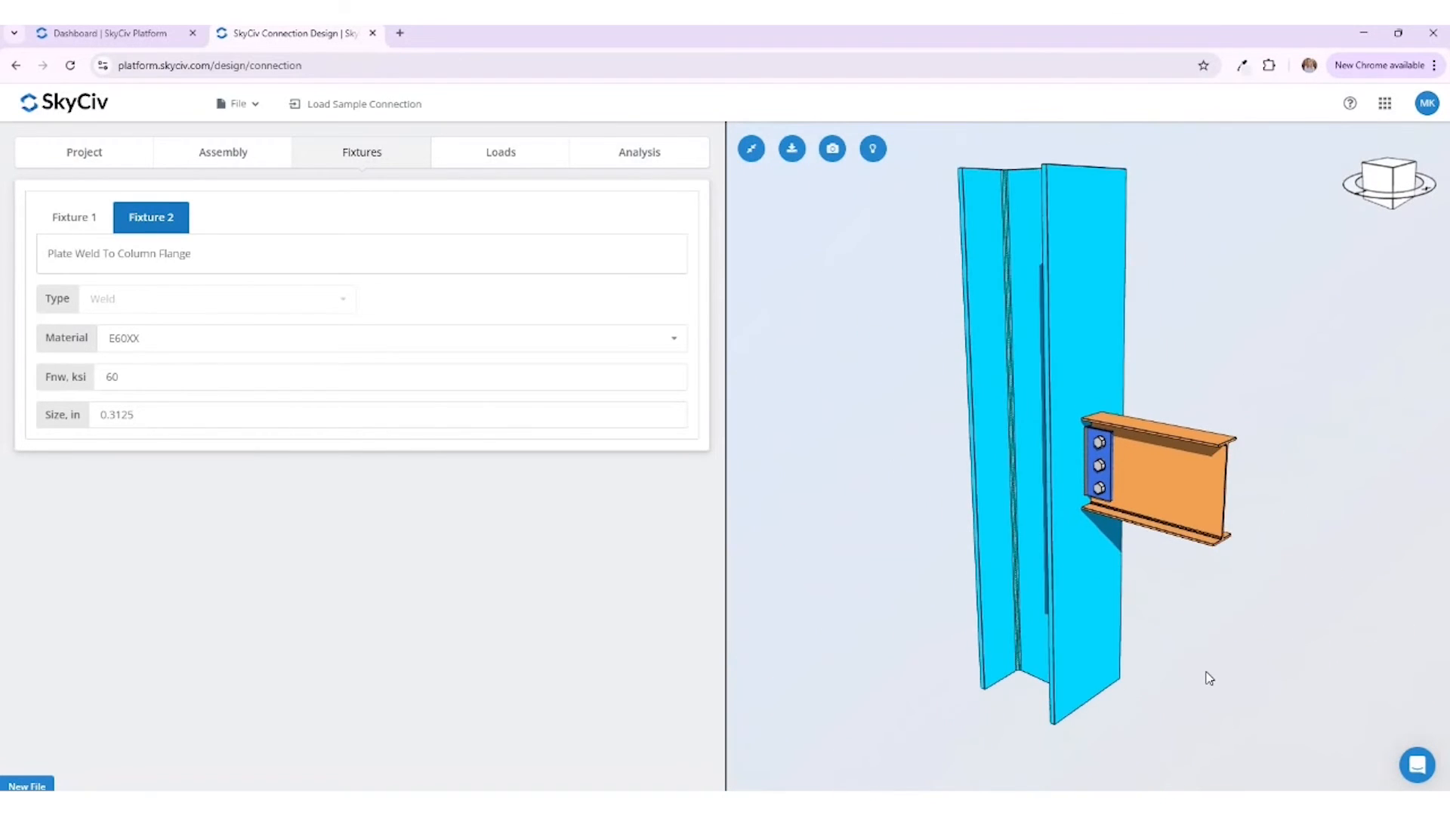
Step: Enter a 20 kip Fy load on the connection and run the design checks
click(477, 163)
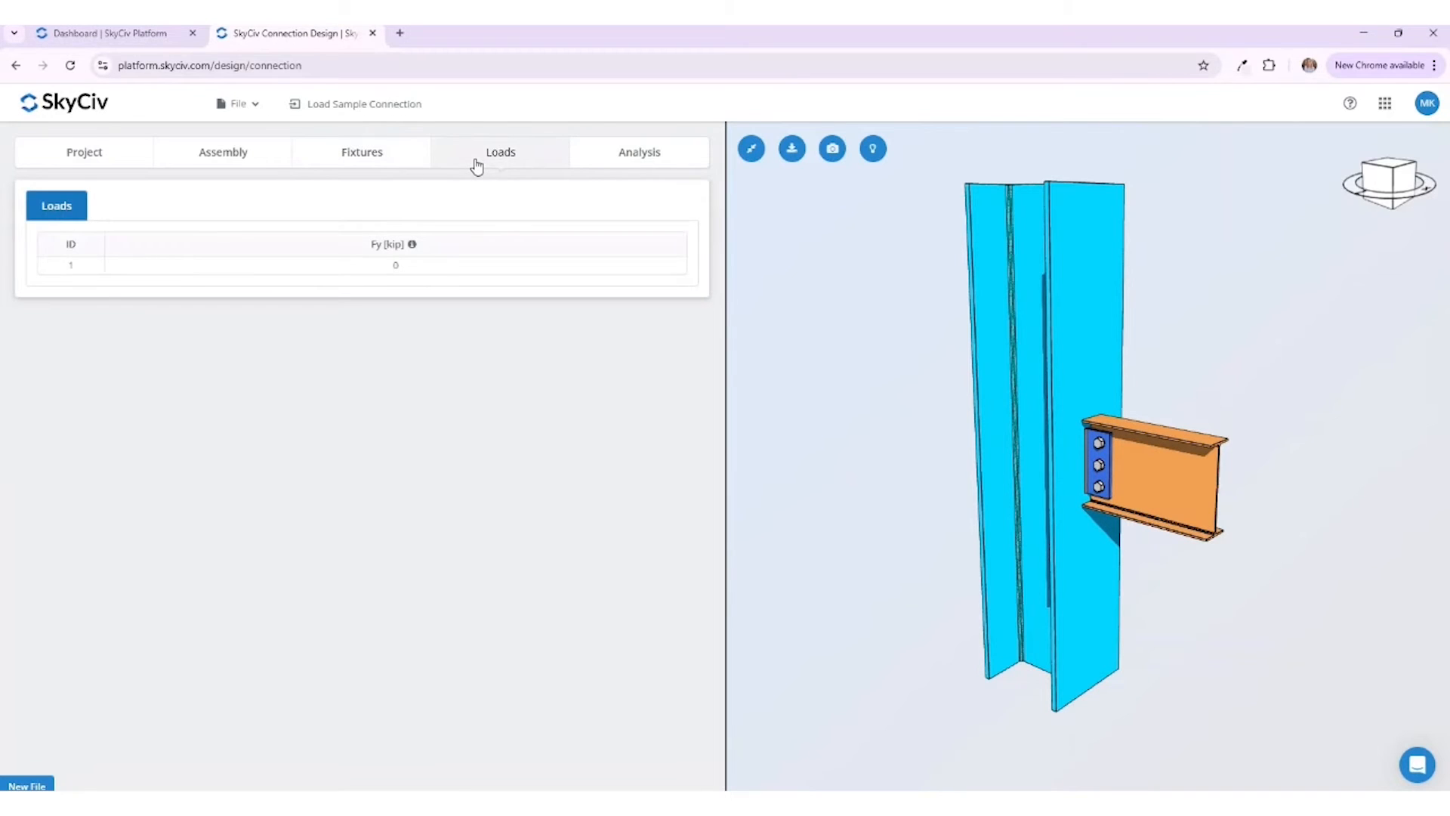
click(396, 266)
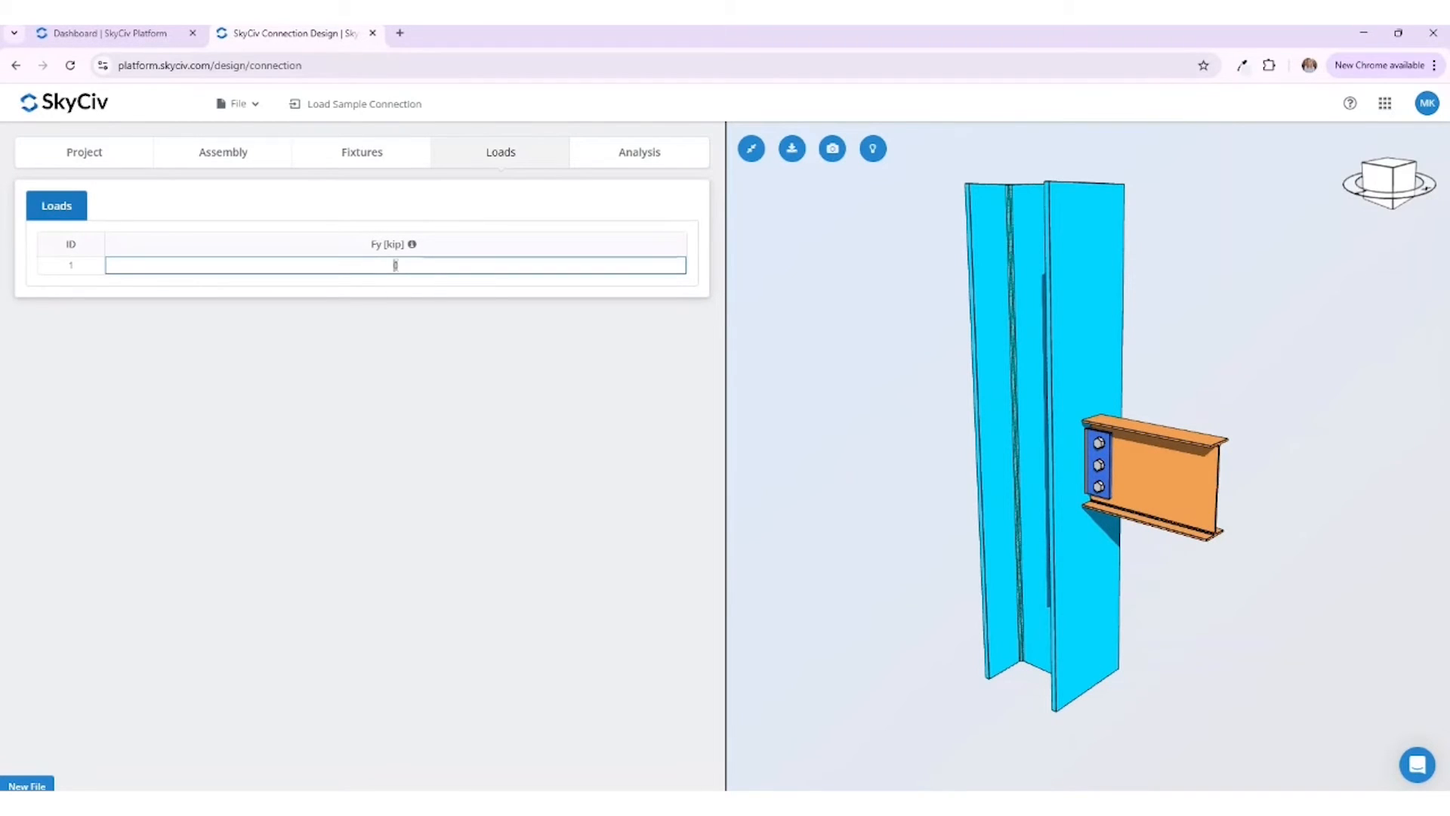
click(384, 355)
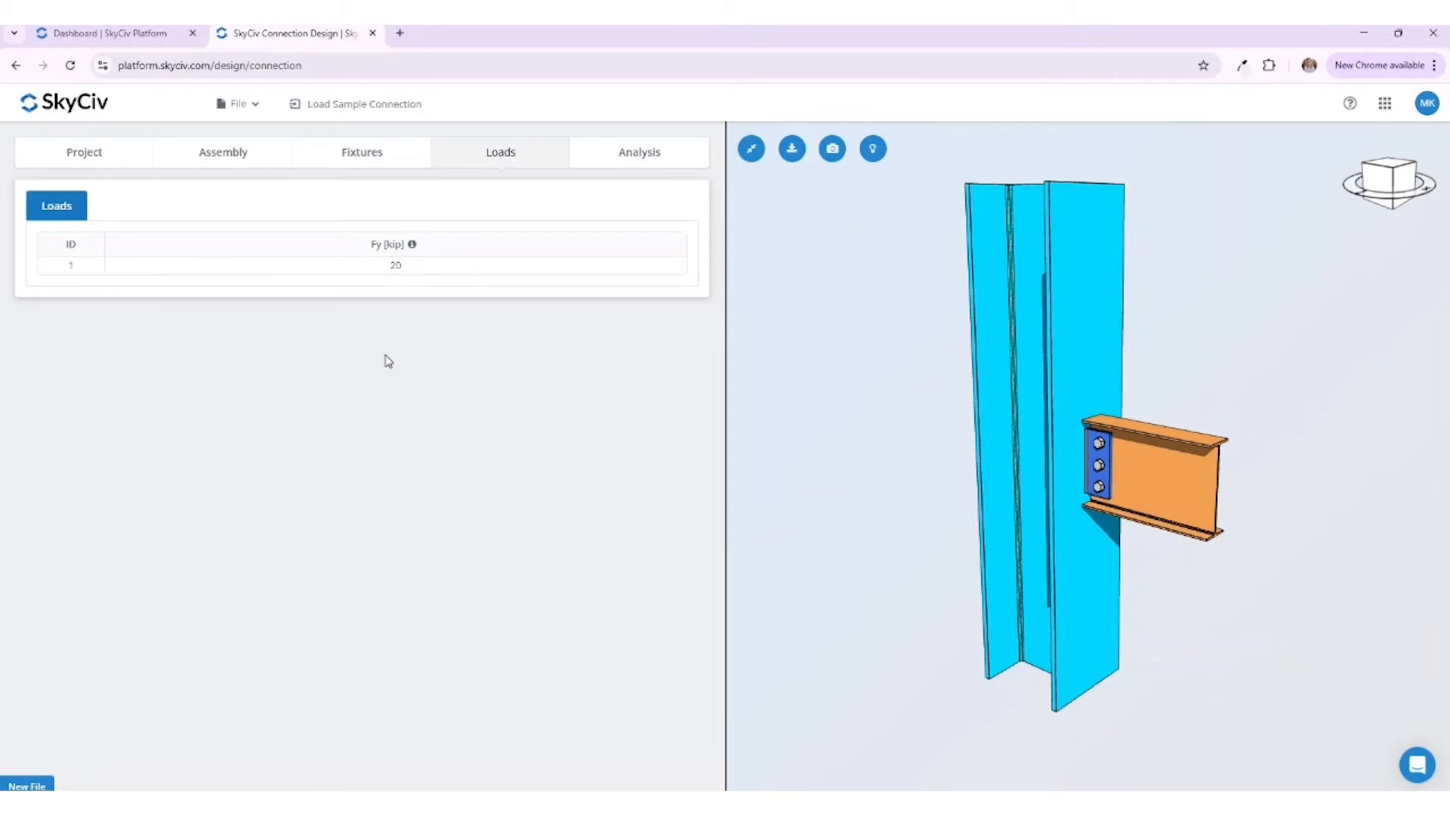
click(658, 165)
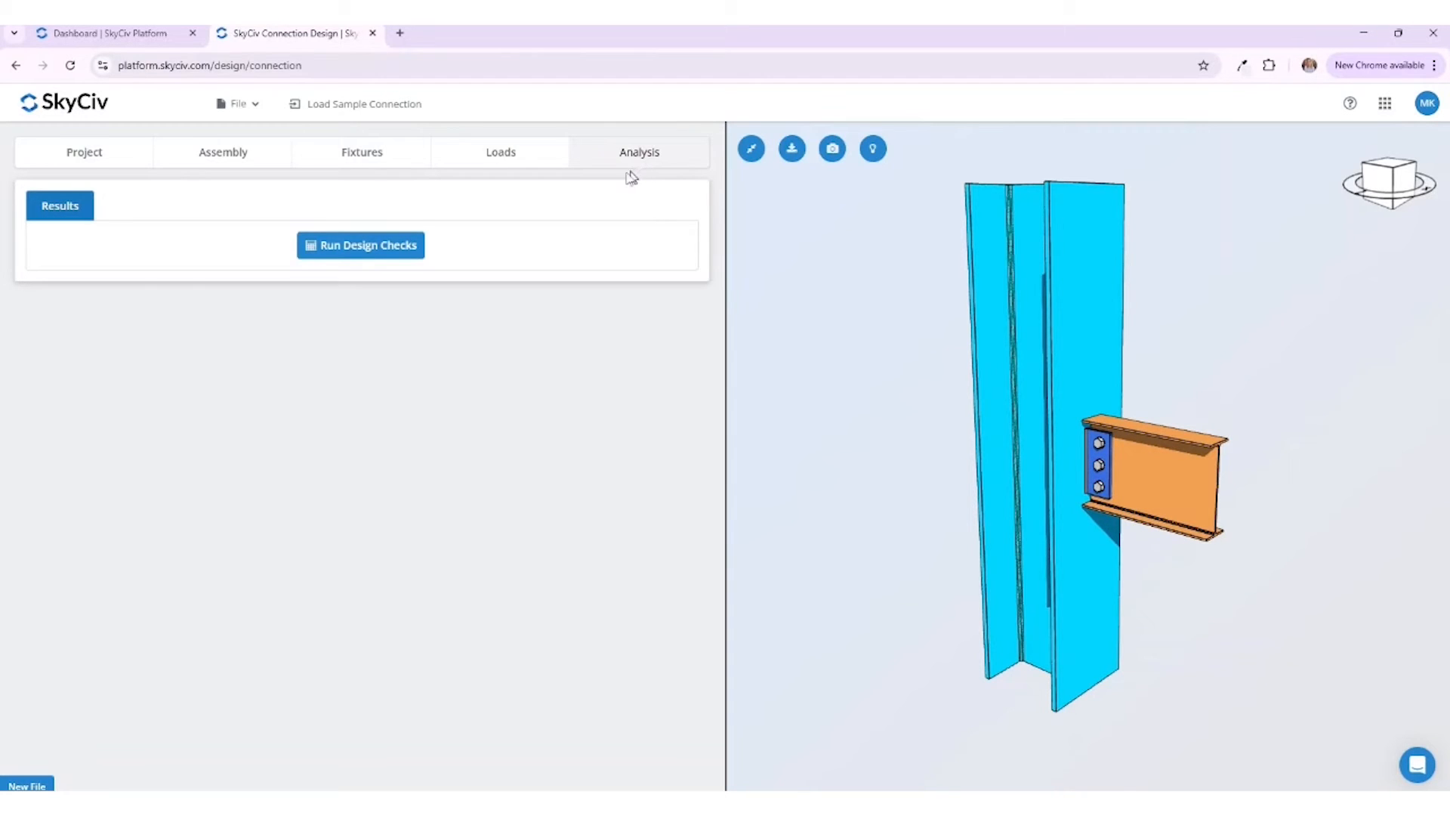
click(398, 255)
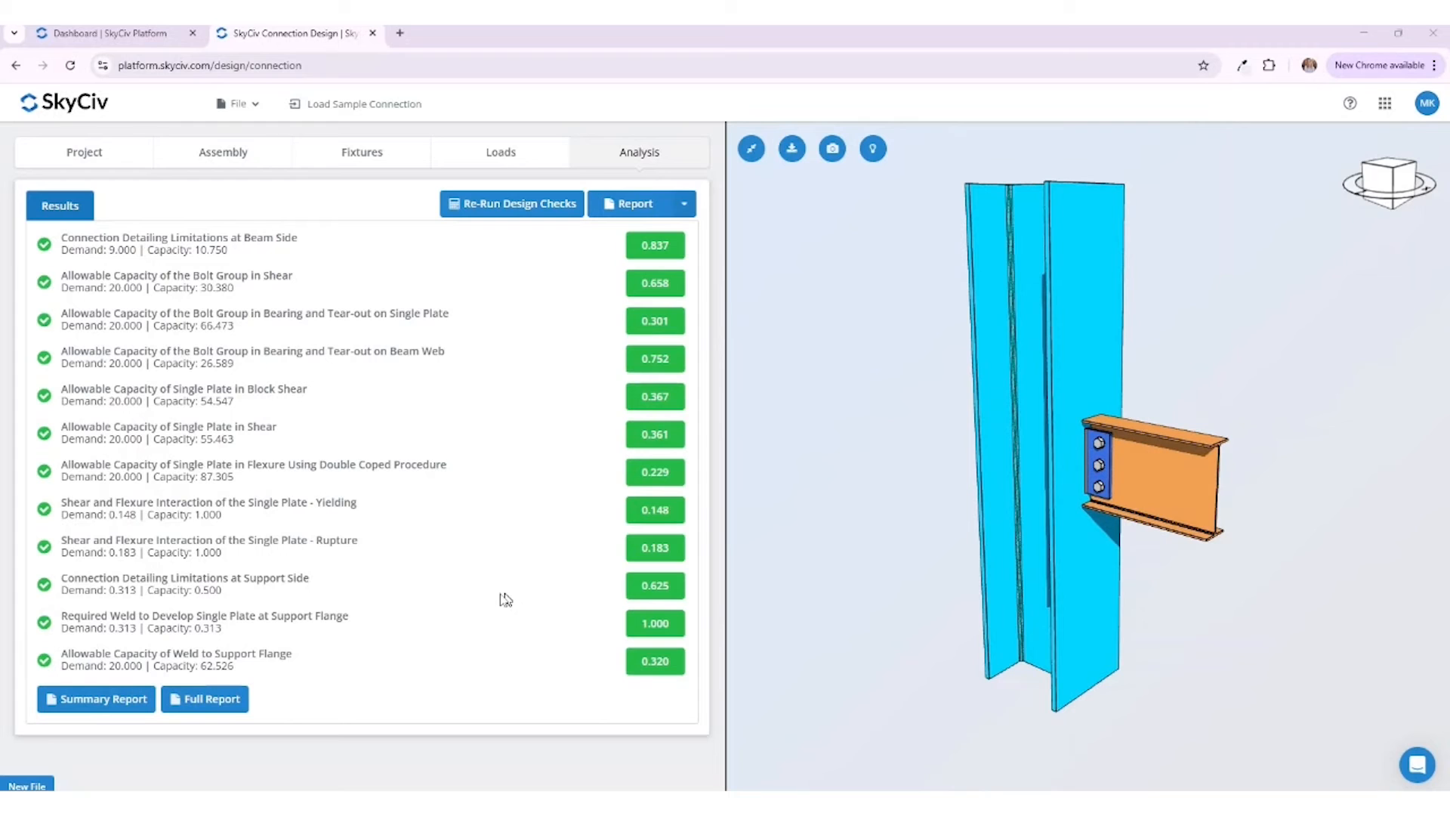
Step: Generate the summary report, review its connection diagram, input tables and design check table, and close it
click(140, 697)
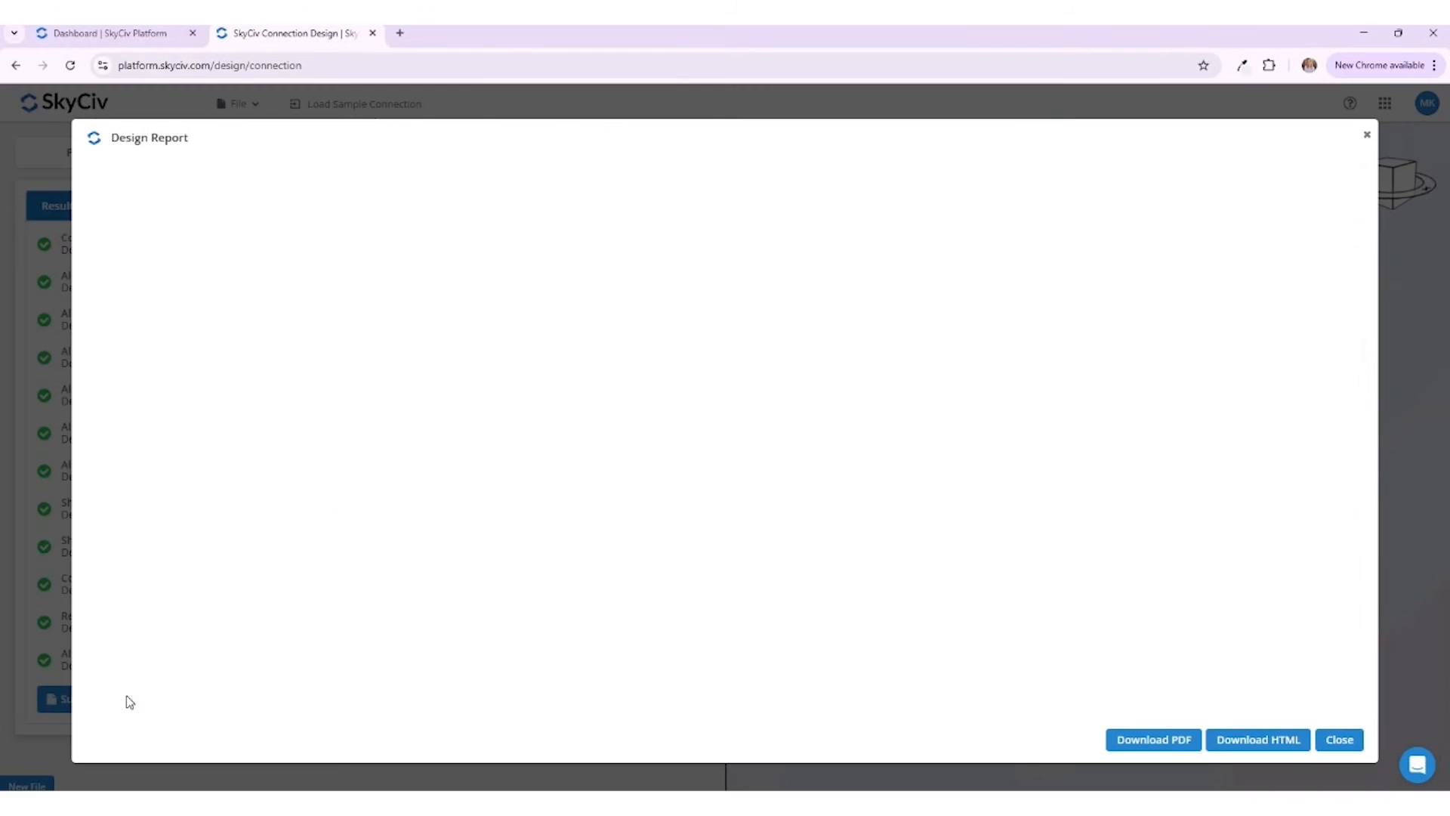
scroll(919, 412, down, 12)
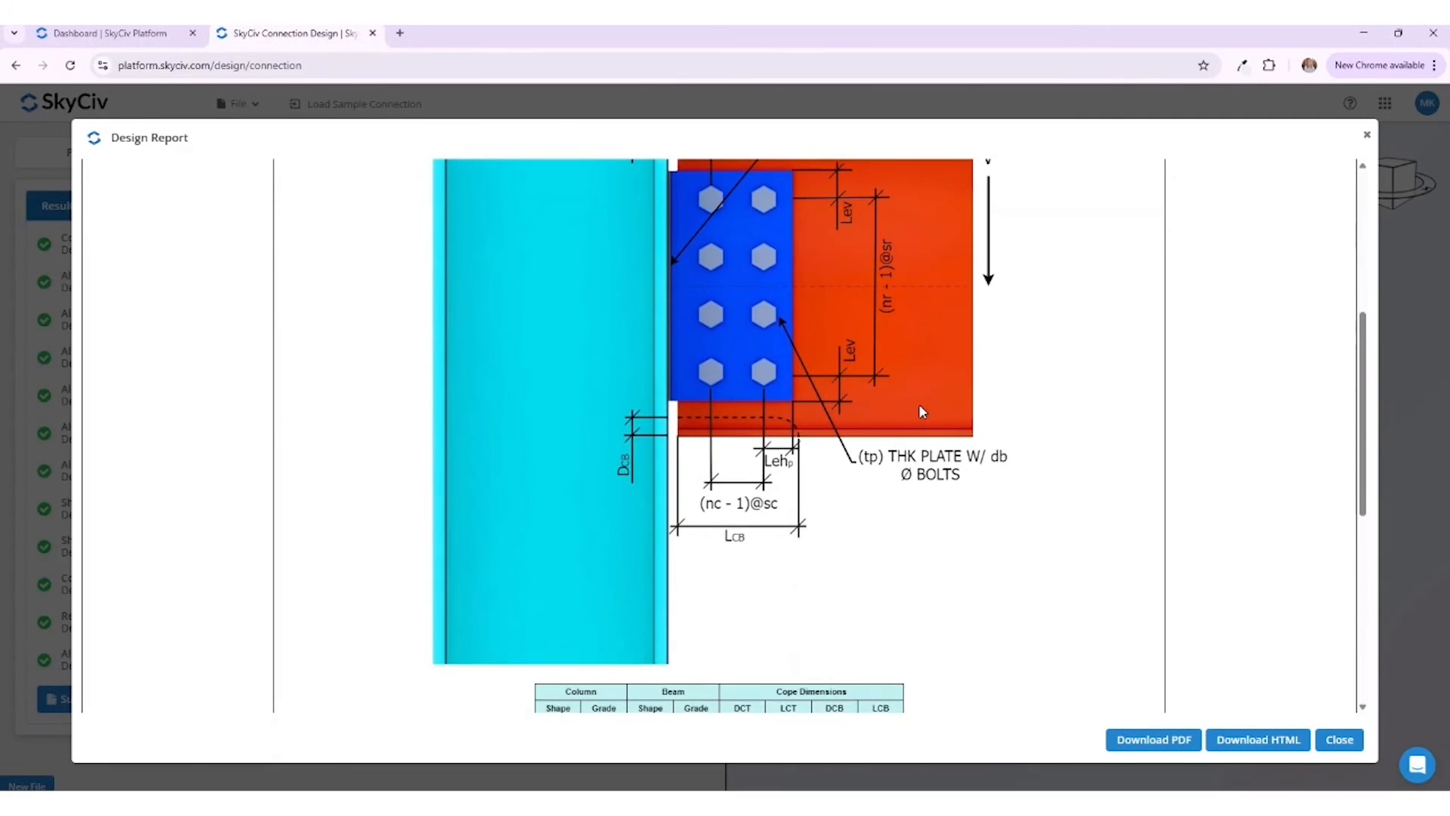
scroll(919, 412, down, 1)
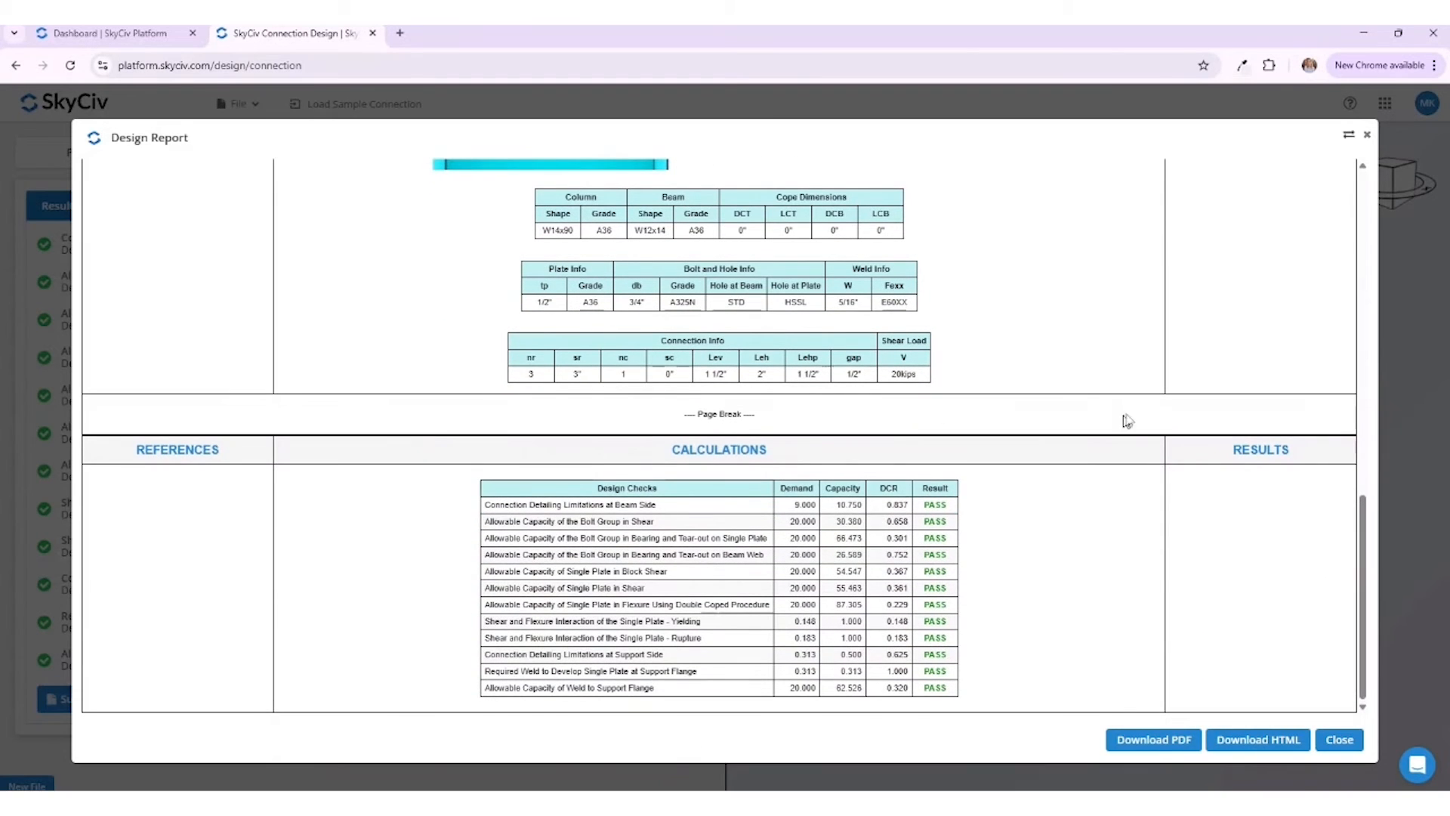
click(1338, 740)
Step: Generate the full report and review its design code, connection diagram, section properties and connection geometry
click(212, 698)
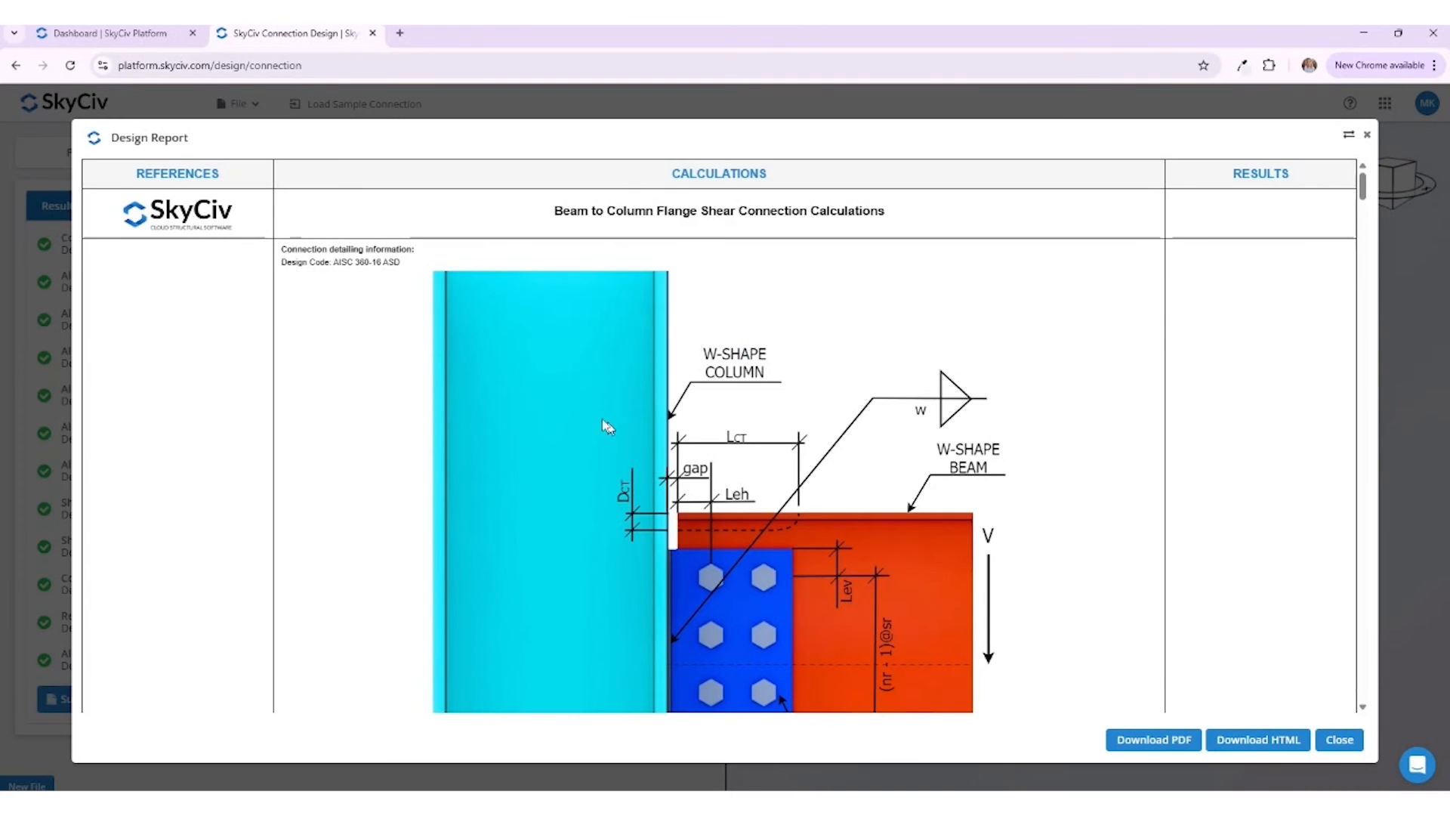
drag(400, 263, 338, 262)
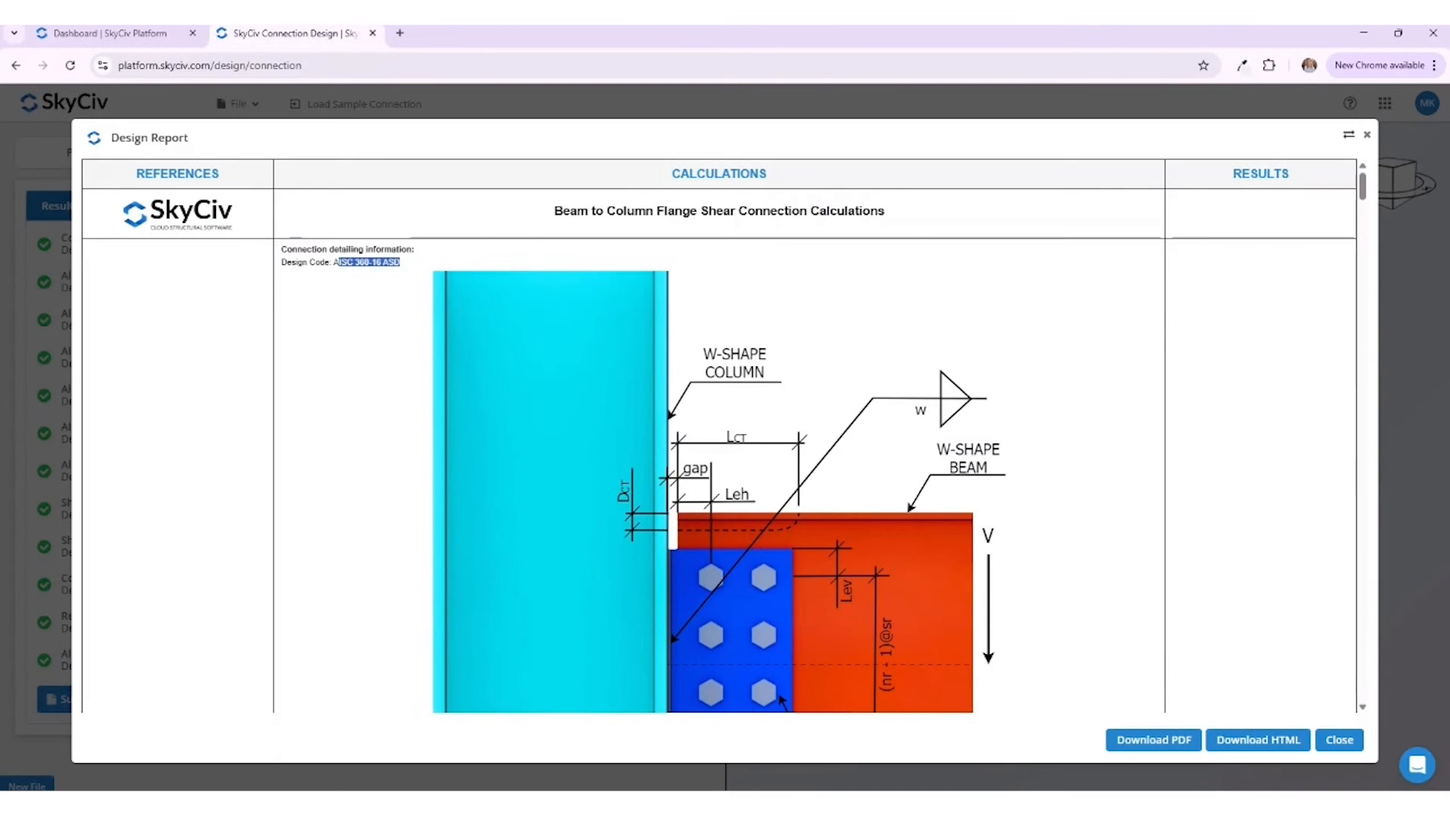
click(345, 307)
scroll(446, 340, down, 8)
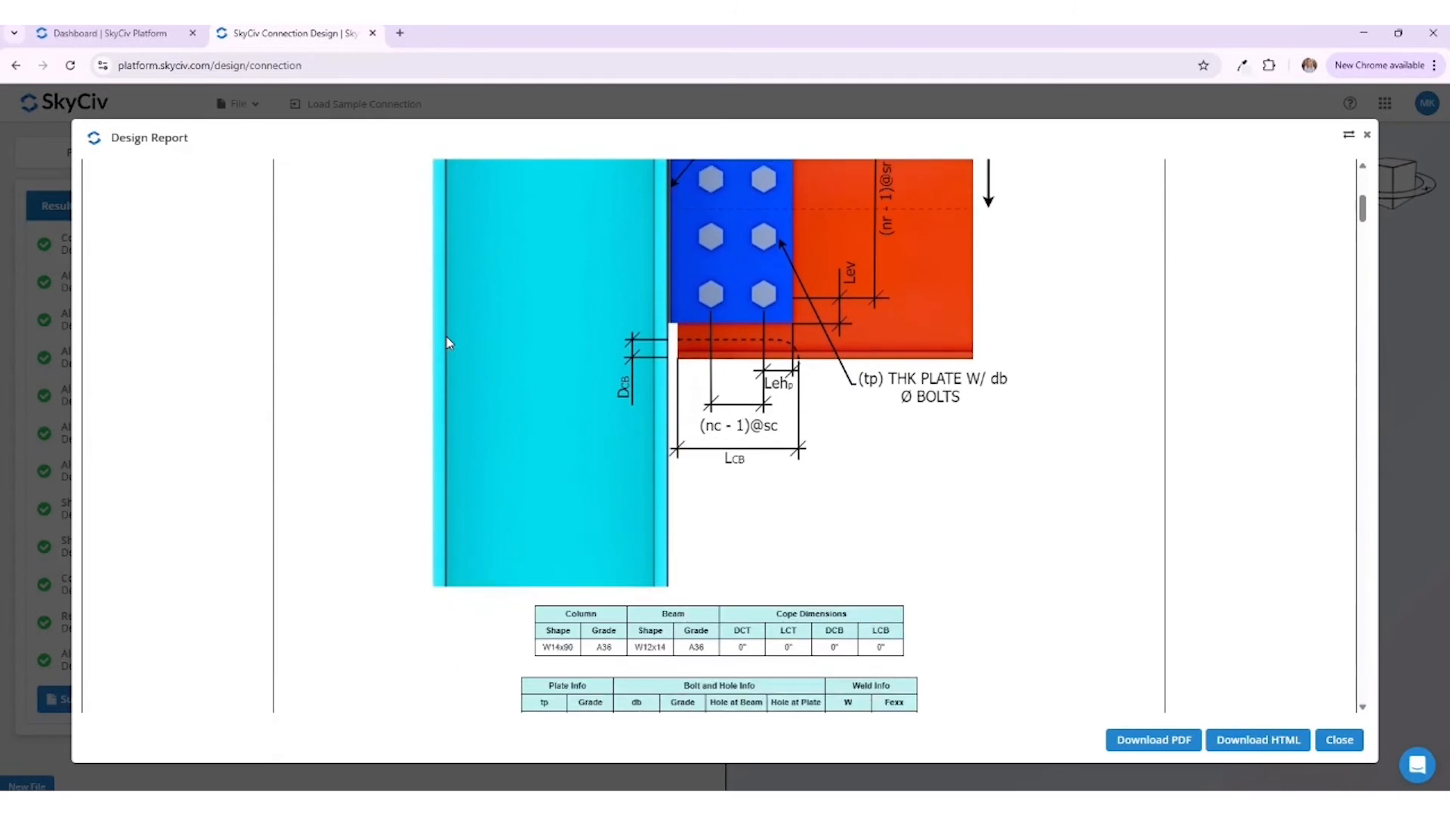
scroll(446, 343, down, 8)
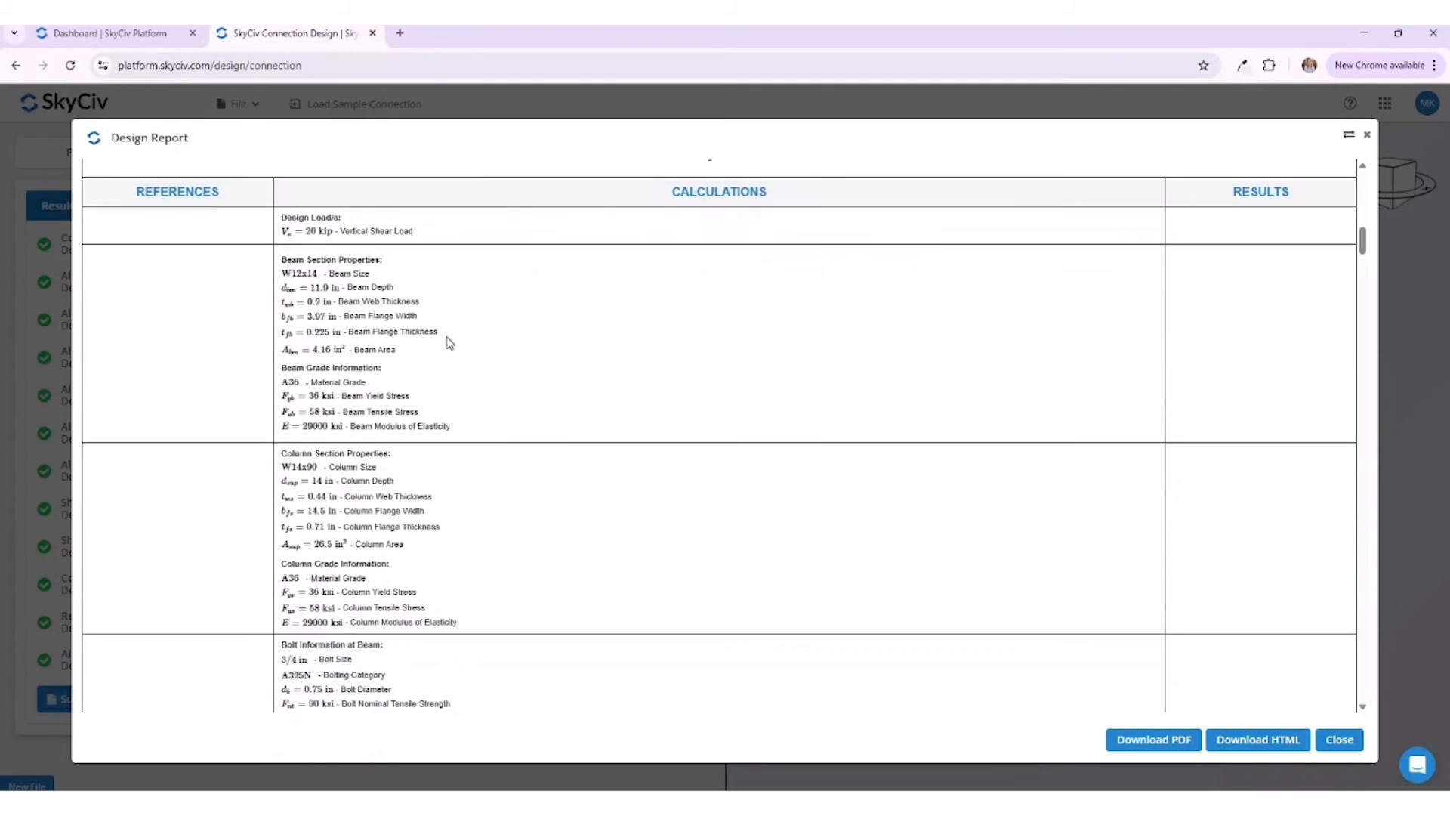
scroll(448, 342, down, 10)
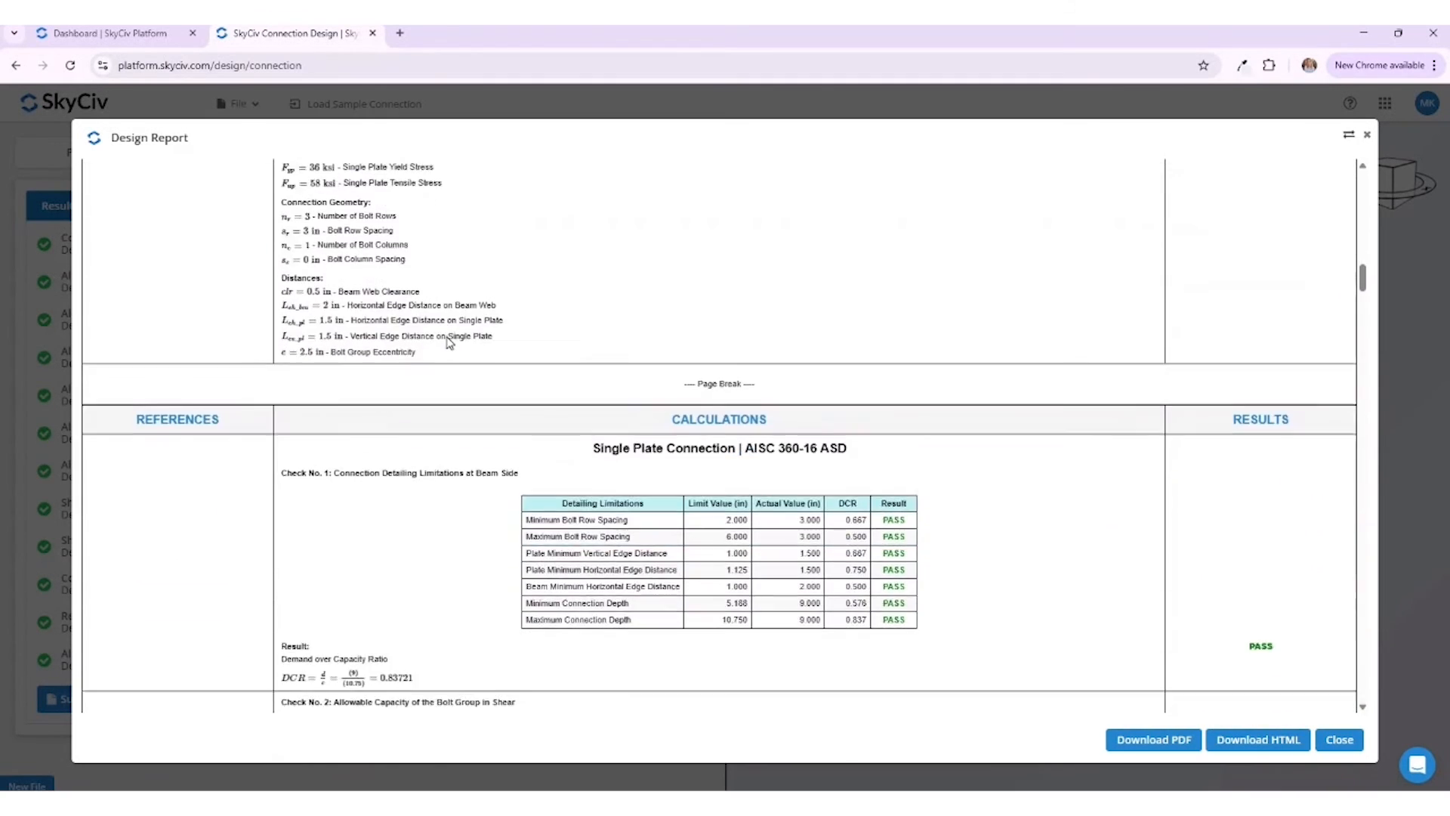
Step: Examine the AISC references beside the calculations, including the bolt group shear check's instantaneous center reference
drag(158, 582, 243, 578)
click(243, 578)
scroll(408, 483, down, 4)
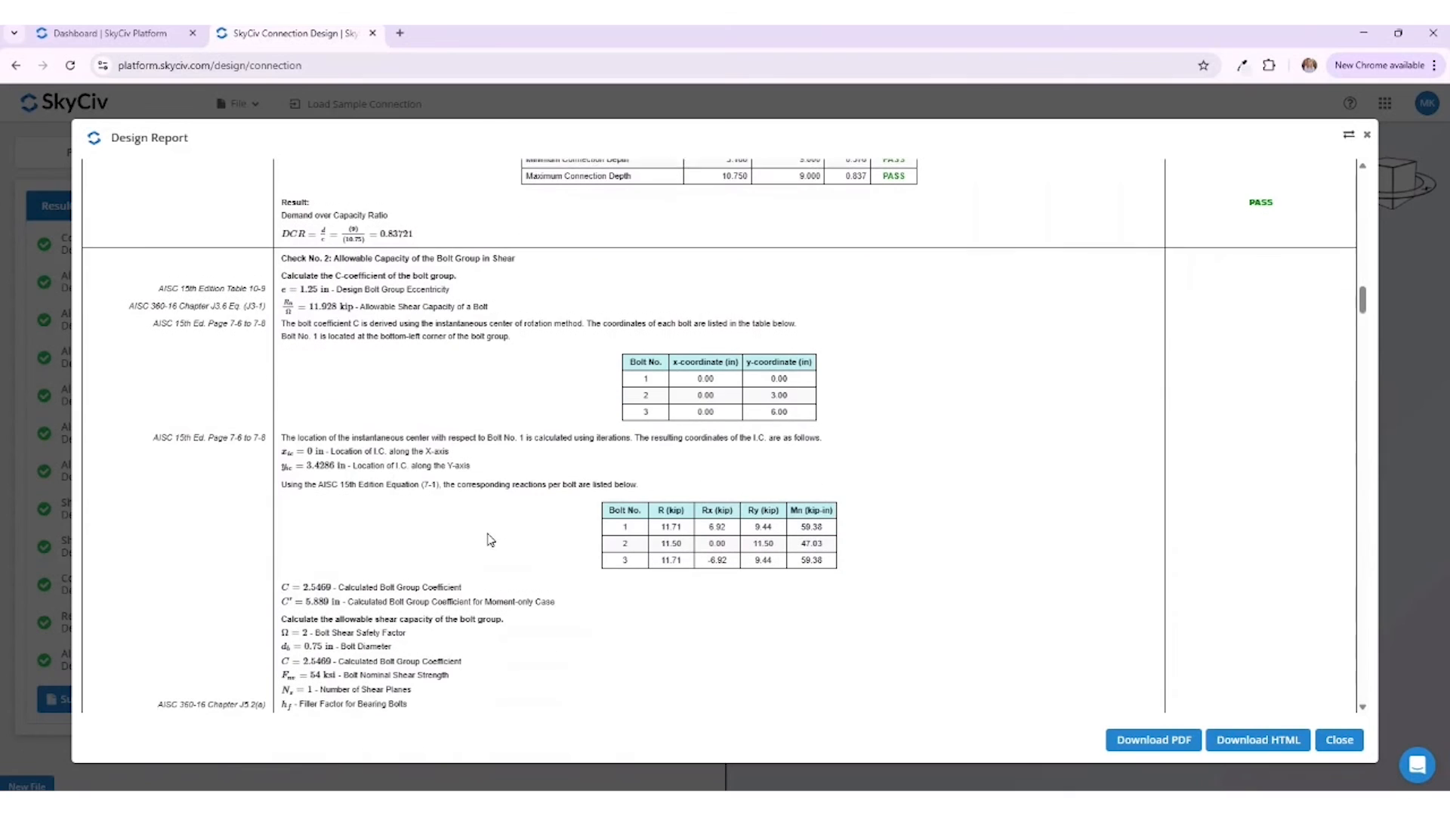
drag(276, 436, 152, 429)
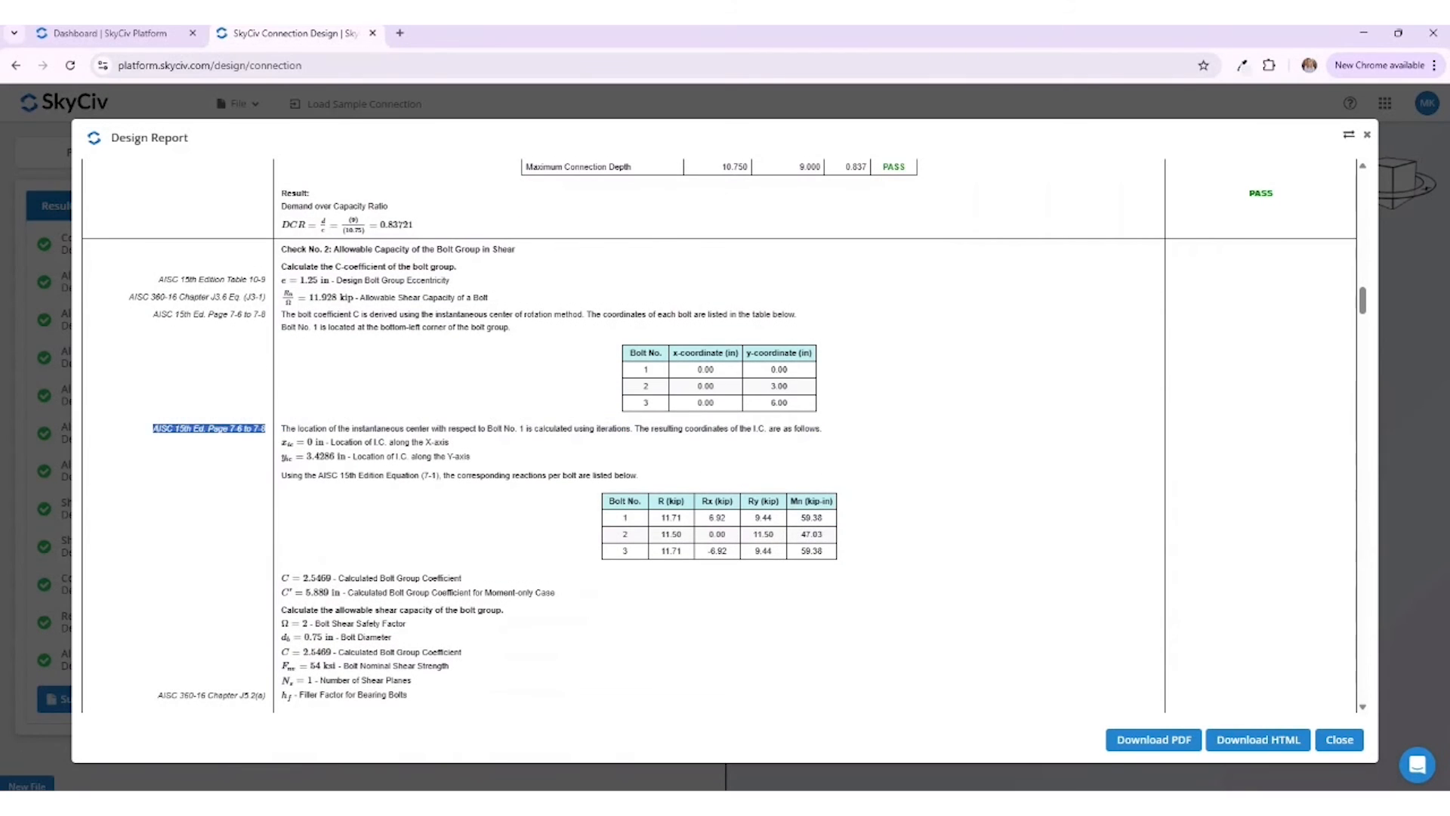
click(417, 508)
scroll(417, 507, down, 8)
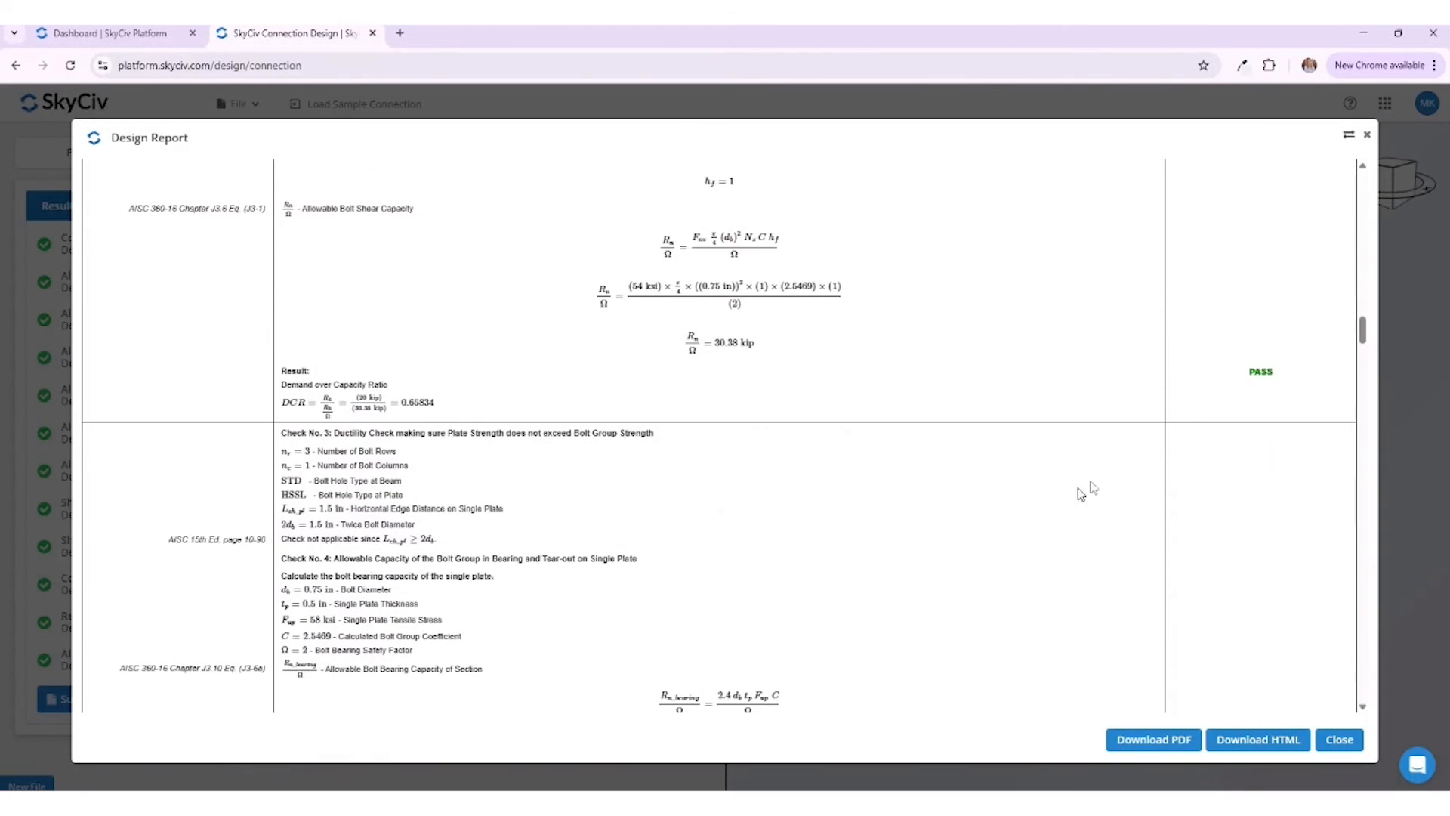
Step: Review the remaining detailed calculations through the weld capacity check and summary of checks, and close the full report
scroll(1151, 440, down, 4)
scroll(1154, 440, down, 12)
scroll(1133, 473, down, 20)
scroll(1108, 602, down, 20)
scroll(1108, 602, down, 20)
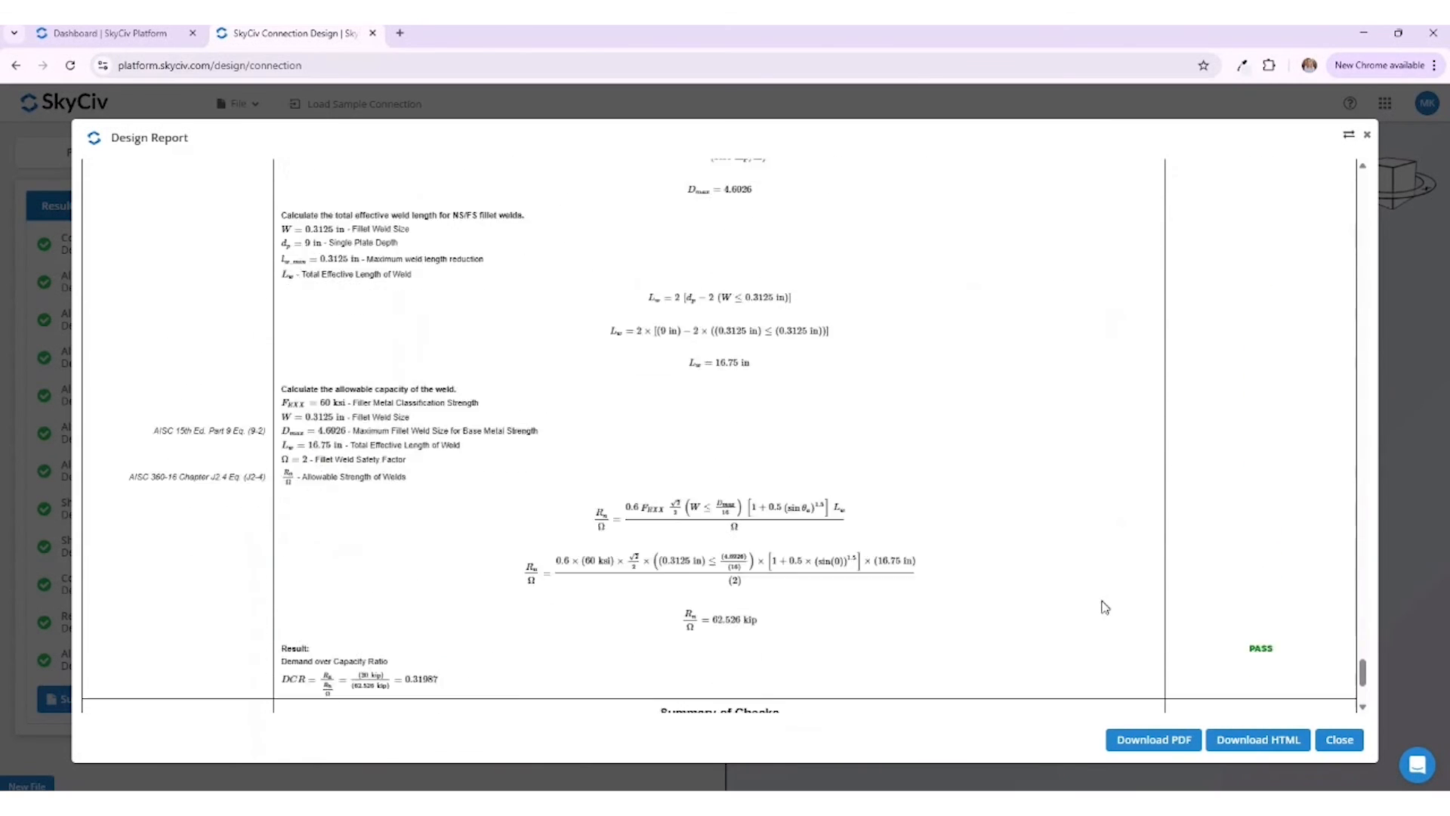
scroll(1102, 605, down, 5)
click(1337, 740)
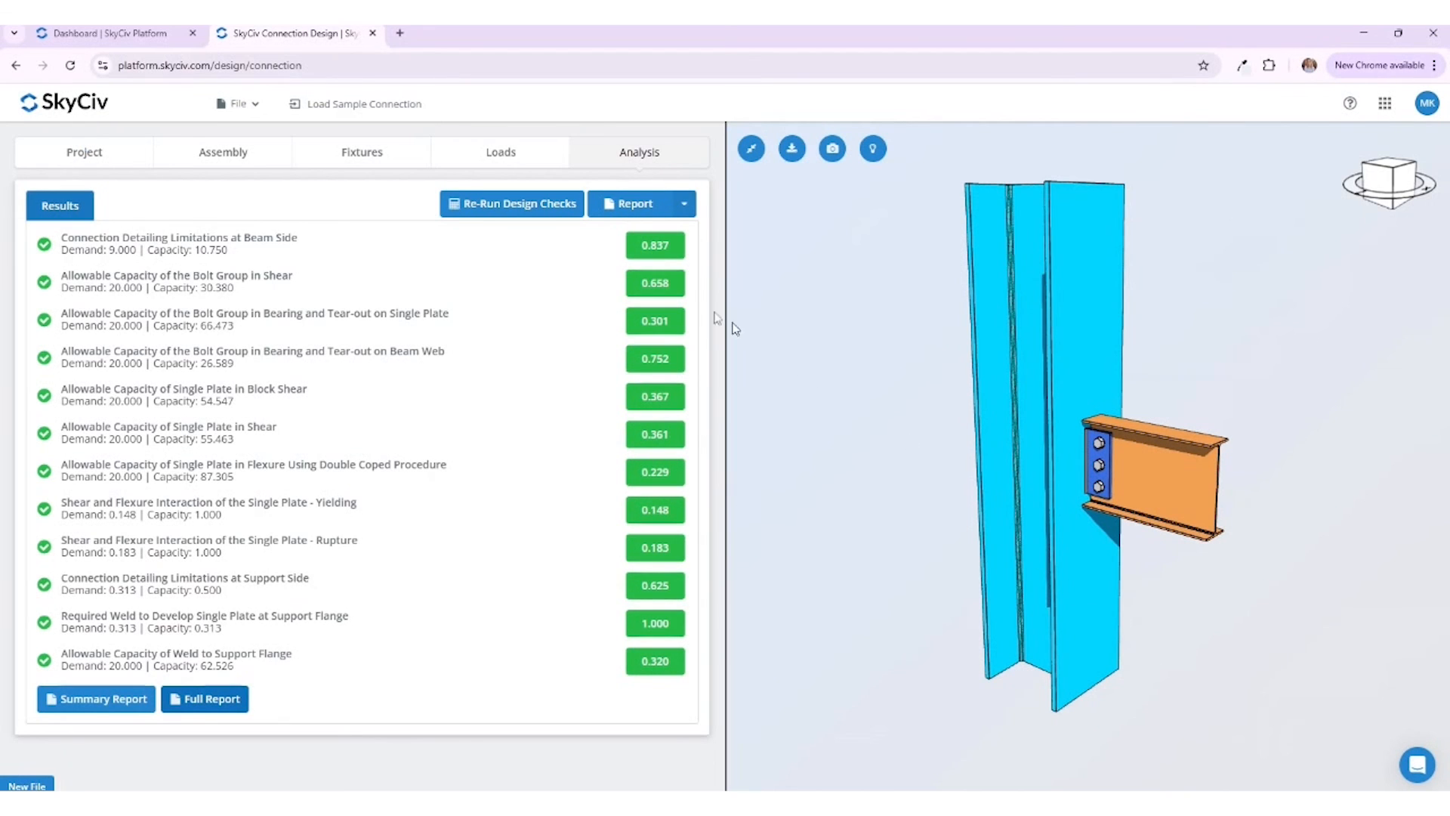
Step: Look at the file options and the support chat's help options, and close the chat
click(240, 106)
click(1415, 763)
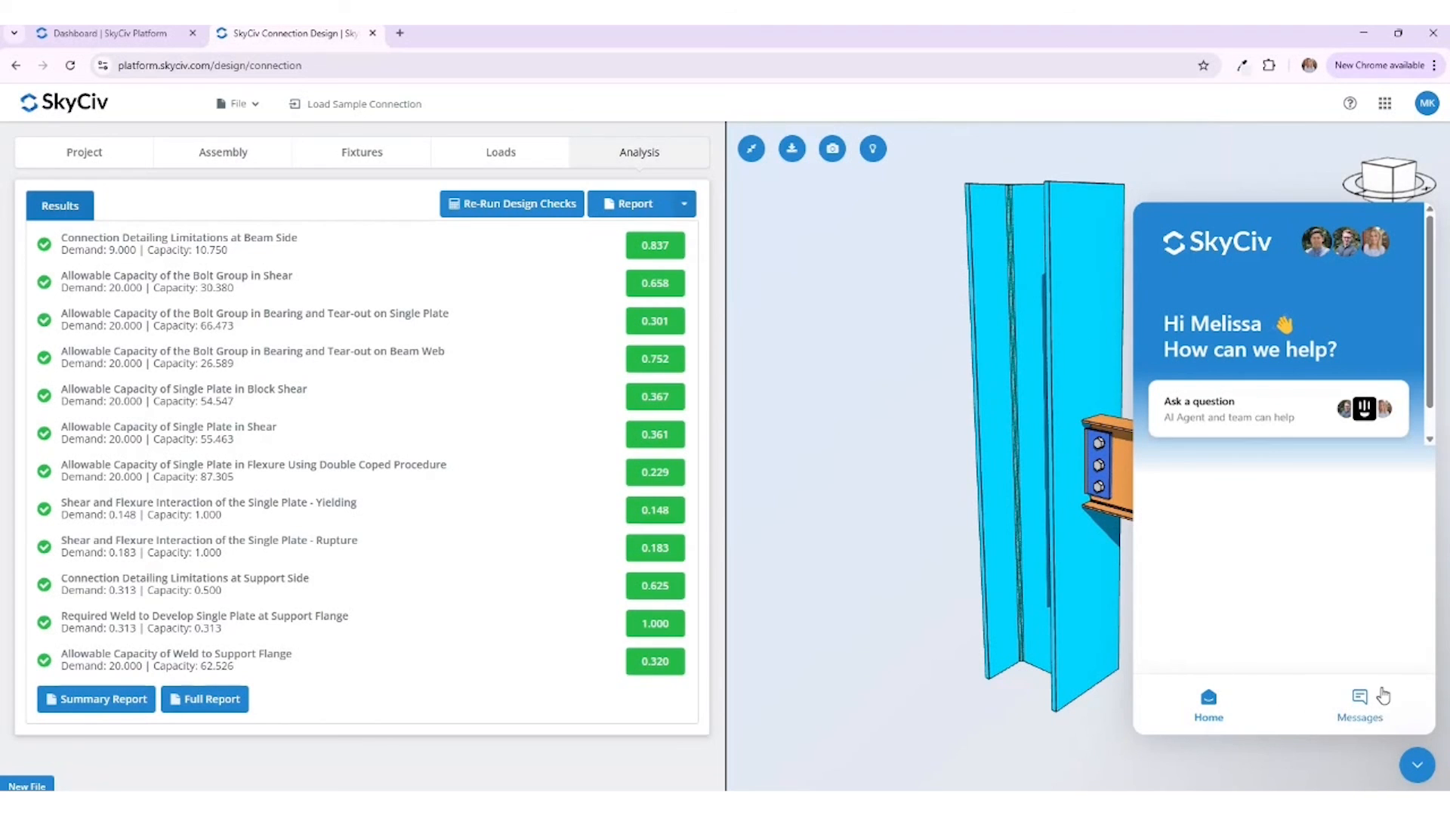
click(1417, 767)
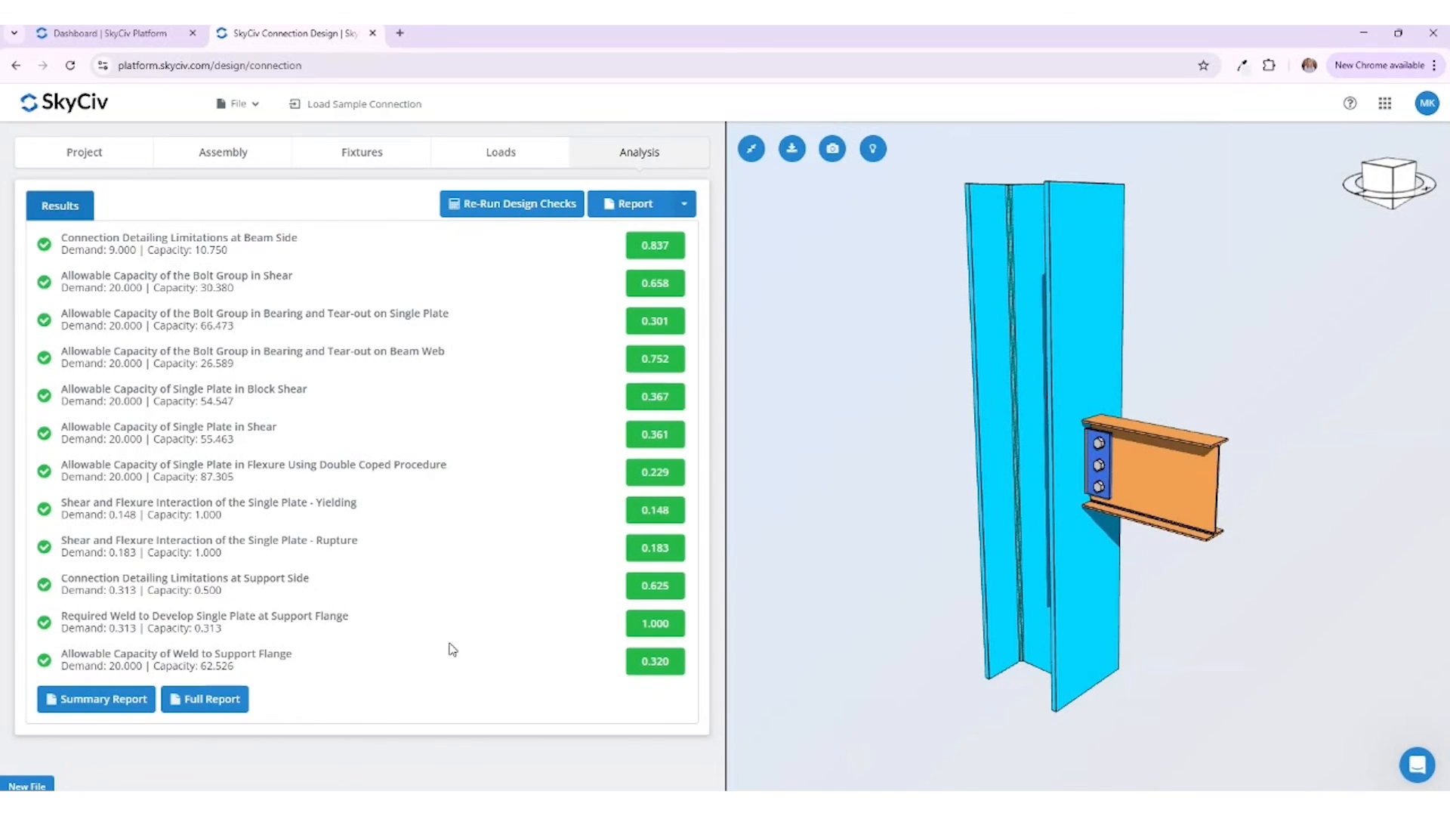